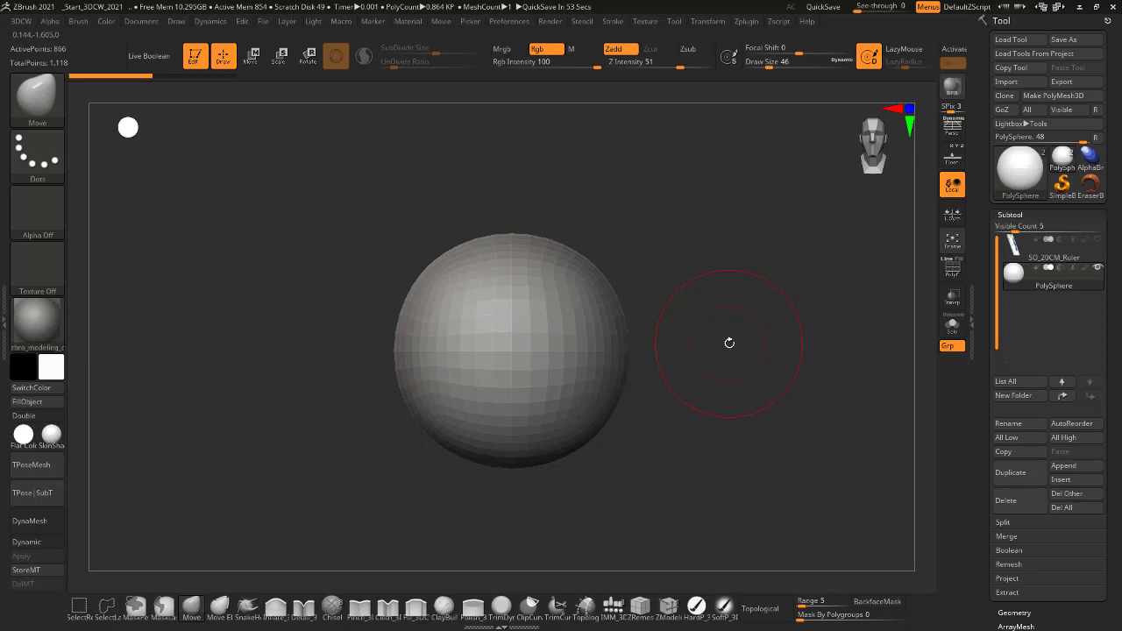
- Show the polygon wireframe and try pulling the upper side of the sphere with the Move brush
{"action": "left_click", "coordinate": [60, 114]}
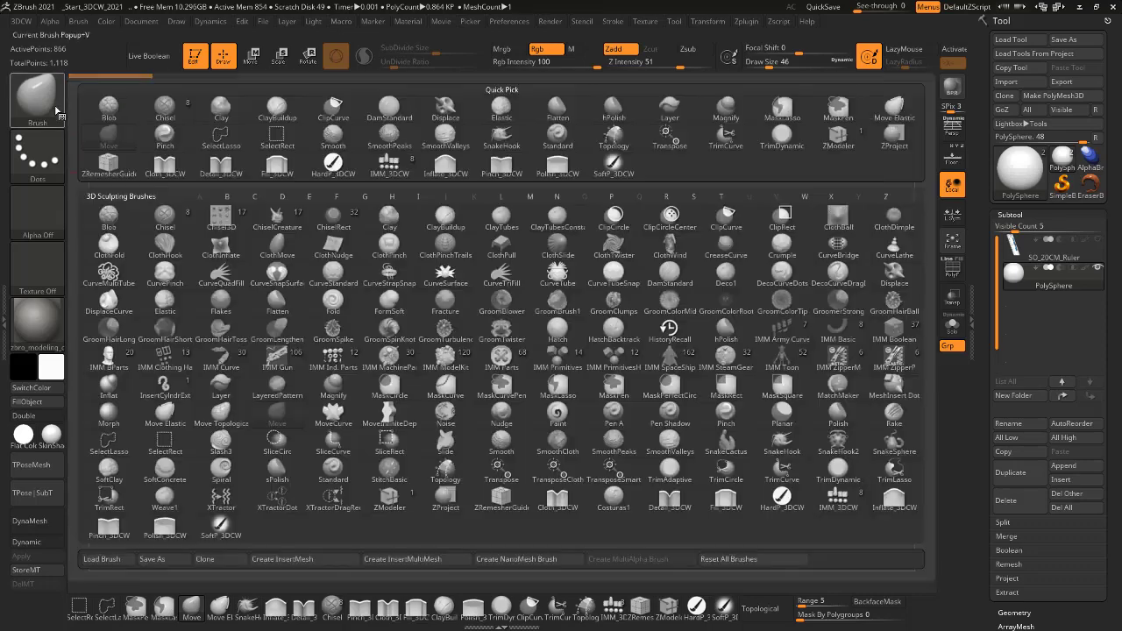
{"action": "left_click", "coordinate": [55, 110]}
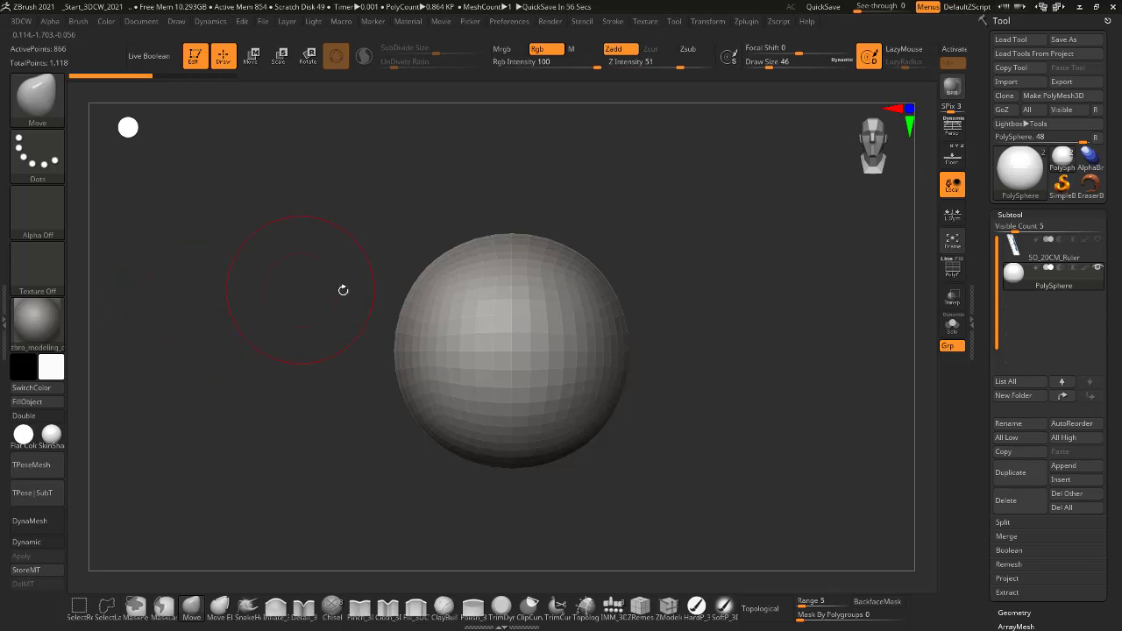
{"action": "left_click", "coordinate": [954, 273]}
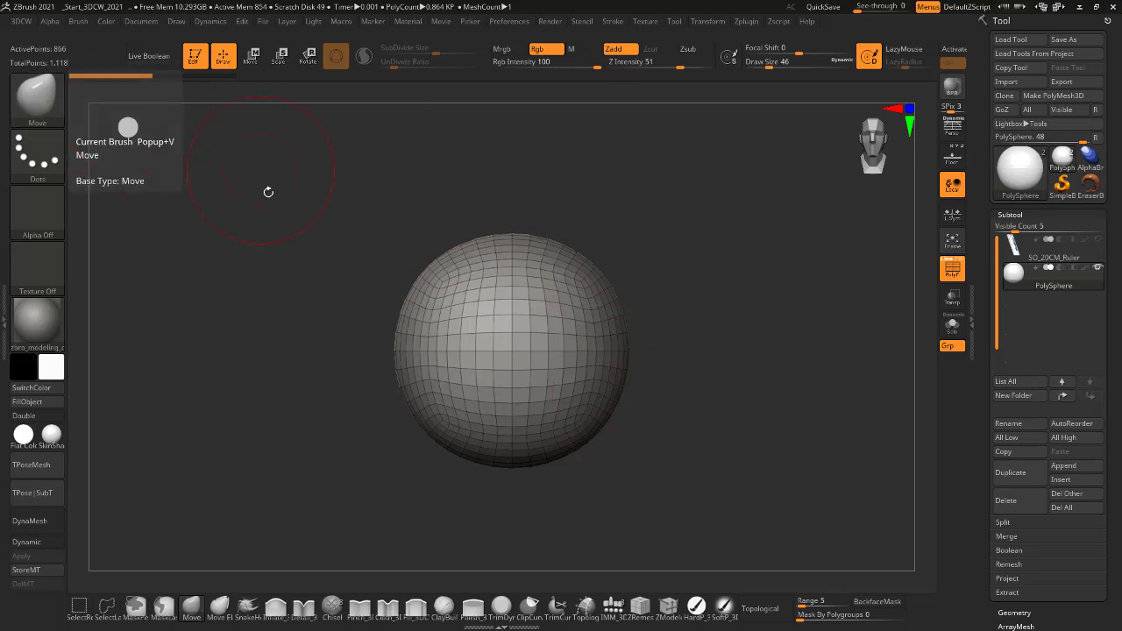
{"action": "mouse_move", "coordinate": [433, 271]}
{"action": "left_mouse_down"}
{"action": "mouse_move", "coordinate": [397, 212]}
{"action": "mouse_move", "coordinate": [426, 236]}
{"action": "mouse_move", "coordinate": [401, 217]}
{"action": "left_mouse_up"}
{"action": "key", "text": "ctrl+z"}
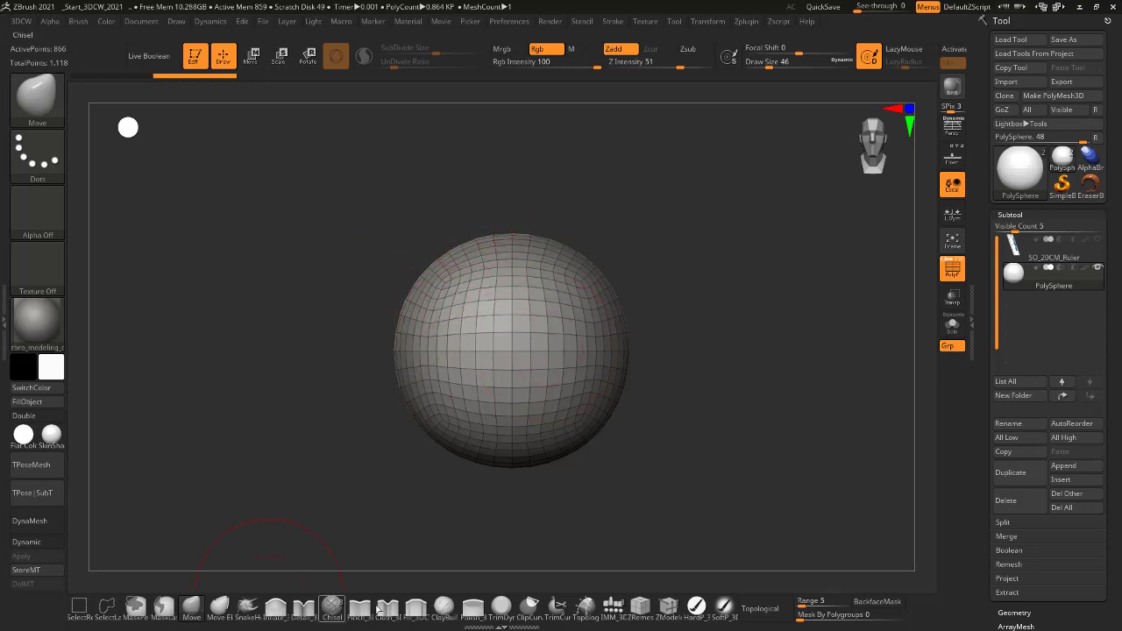
- Select the ClayBuildup brush and sculpt a broad raised band down the front of the sphere
{"action": "left_click", "coordinate": [444, 607]}
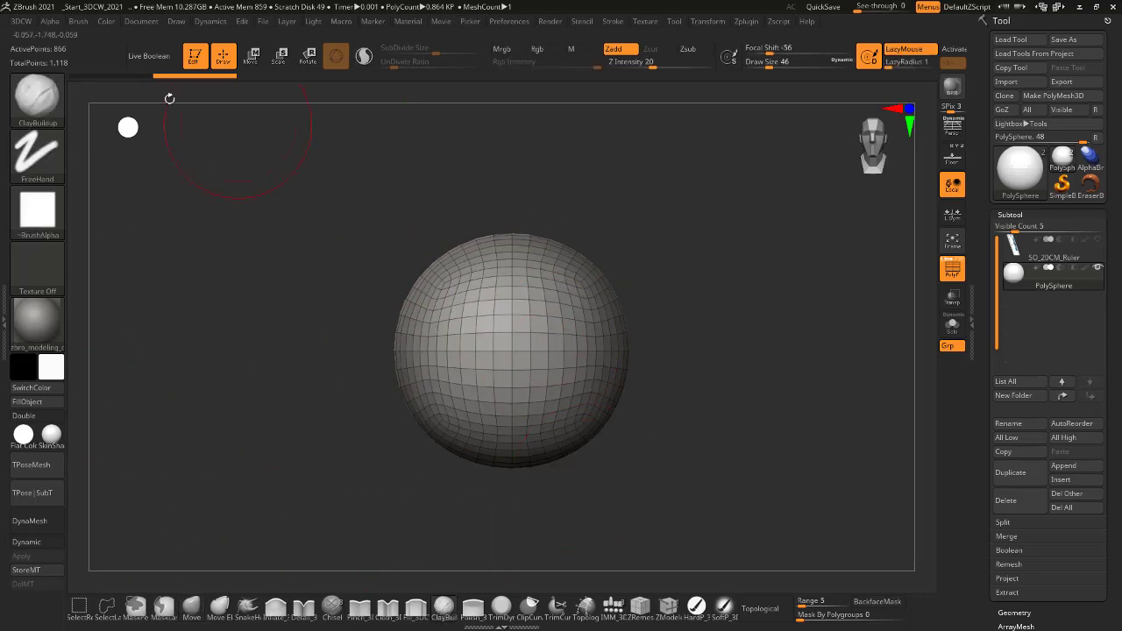
{"action": "left_click", "coordinate": [37, 104]}
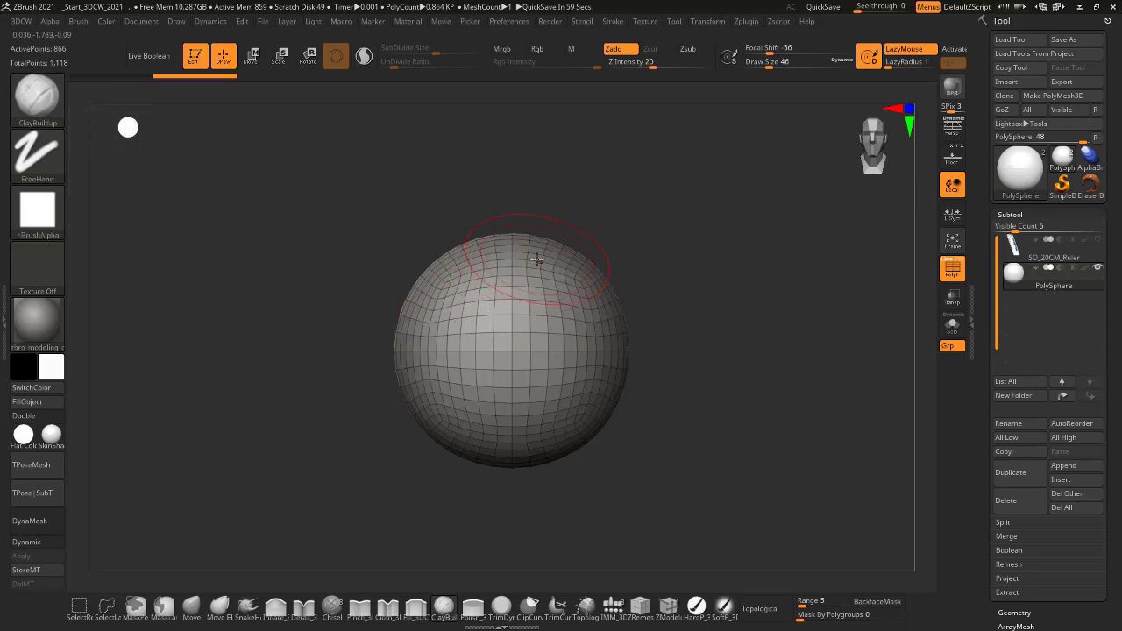
{"action": "mouse_move", "coordinate": [537, 260]}
{"action": "left_mouse_down"}
{"action": "mouse_move", "coordinate": [480, 290]}
{"action": "mouse_move", "coordinate": [451, 323]}
{"action": "mouse_move", "coordinate": [430, 369]}
{"action": "mouse_move", "coordinate": [451, 419]}
{"action": "mouse_move", "coordinate": [482, 369]}
{"action": "left_mouse_up"}
{"action": "mouse_move", "coordinate": [493, 349]}
{"action": "right_mouse_down"}
{"action": "mouse_move", "coordinate": [546, 240]}
{"action": "mouse_move", "coordinate": [503, 328]}
{"action": "right_mouse_up"}
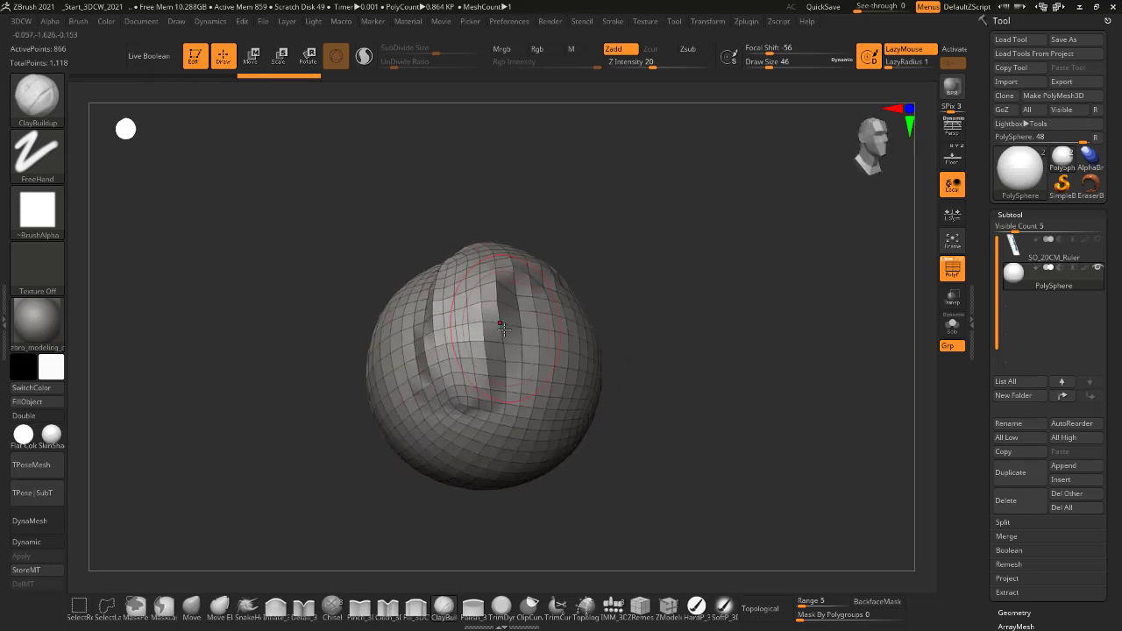
{"action": "mouse_move", "coordinate": [547, 283]}
{"action": "right_mouse_down"}
{"action": "mouse_move", "coordinate": [563, 258]}
{"action": "mouse_move", "coordinate": [488, 219]}
{"action": "right_mouse_up"}
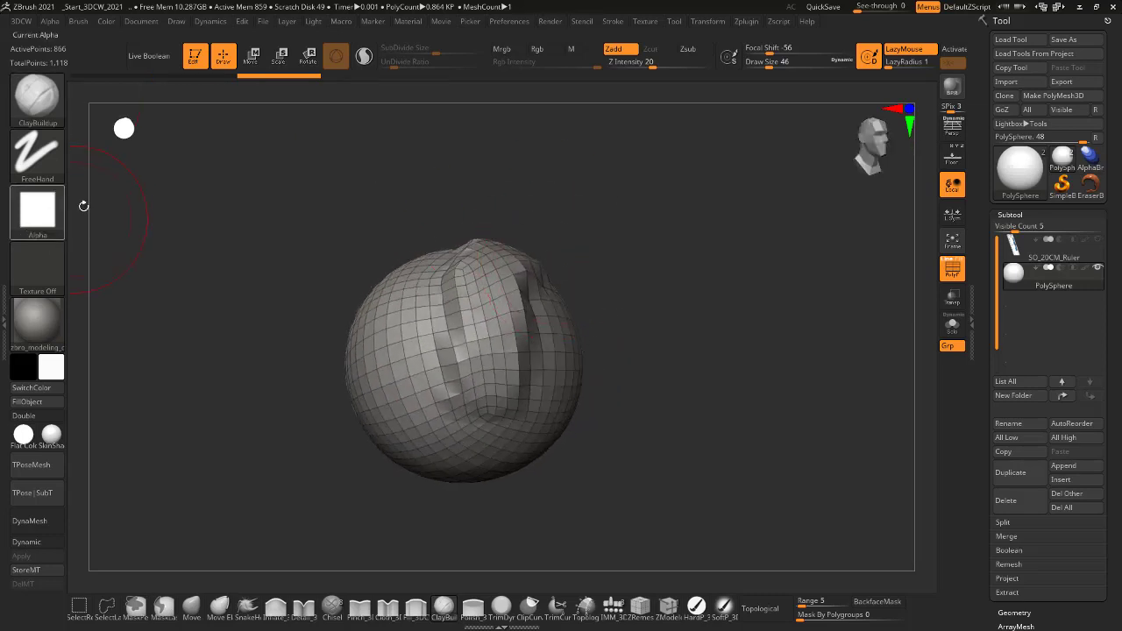
{"action": "left_click_drag", "start_coordinate": [644, 271], "coordinate": [719, 286]}
- Examine the surface and polygons of the raised band from several angles, with the wireframe hidden and shown
{"action": "left_click", "coordinate": [952, 269]}
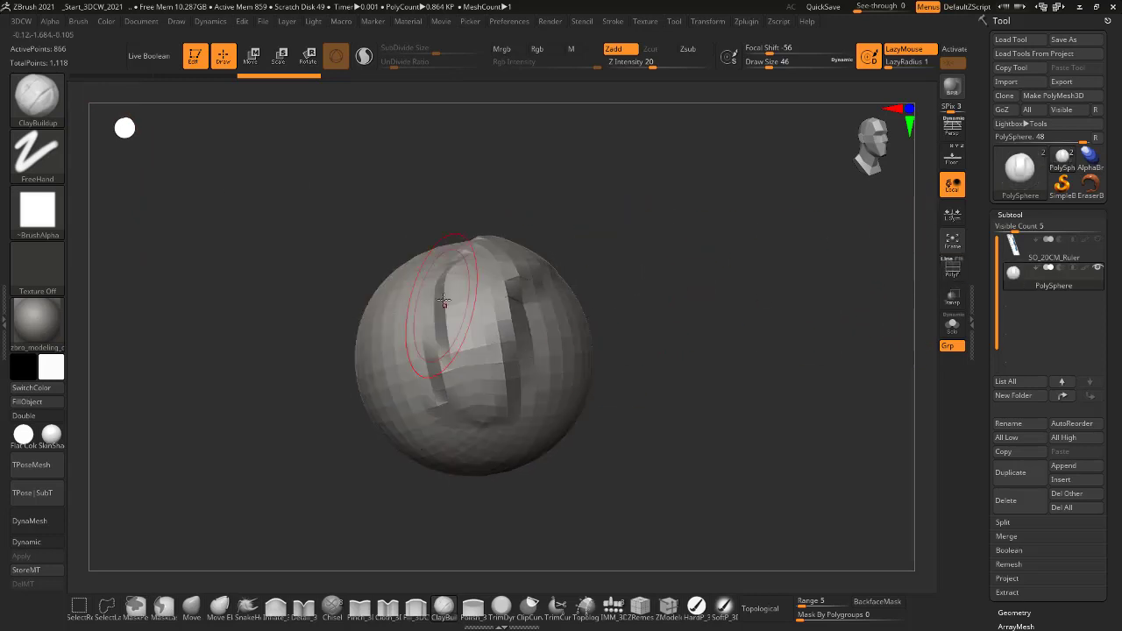
{"action": "right_click_drag", "start_coordinate": [443, 300], "coordinate": [478, 272]}
{"action": "right_click_drag", "start_coordinate": [459, 326], "coordinate": [459, 371]}
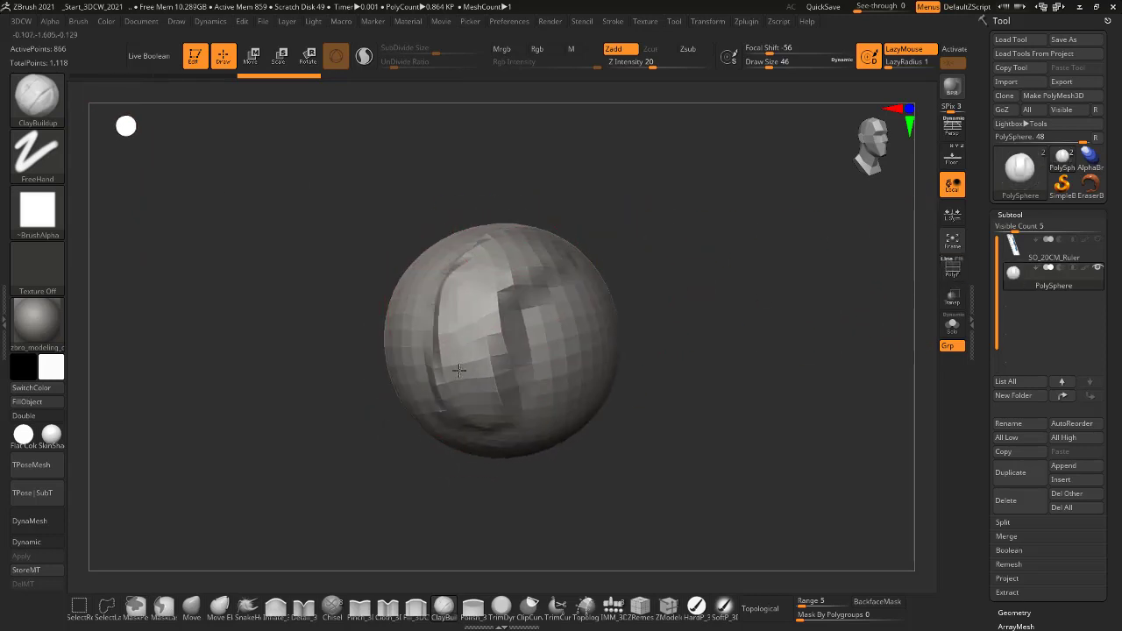
{"action": "left_click_drag", "start_coordinate": [459, 370], "coordinate": [454, 377]}
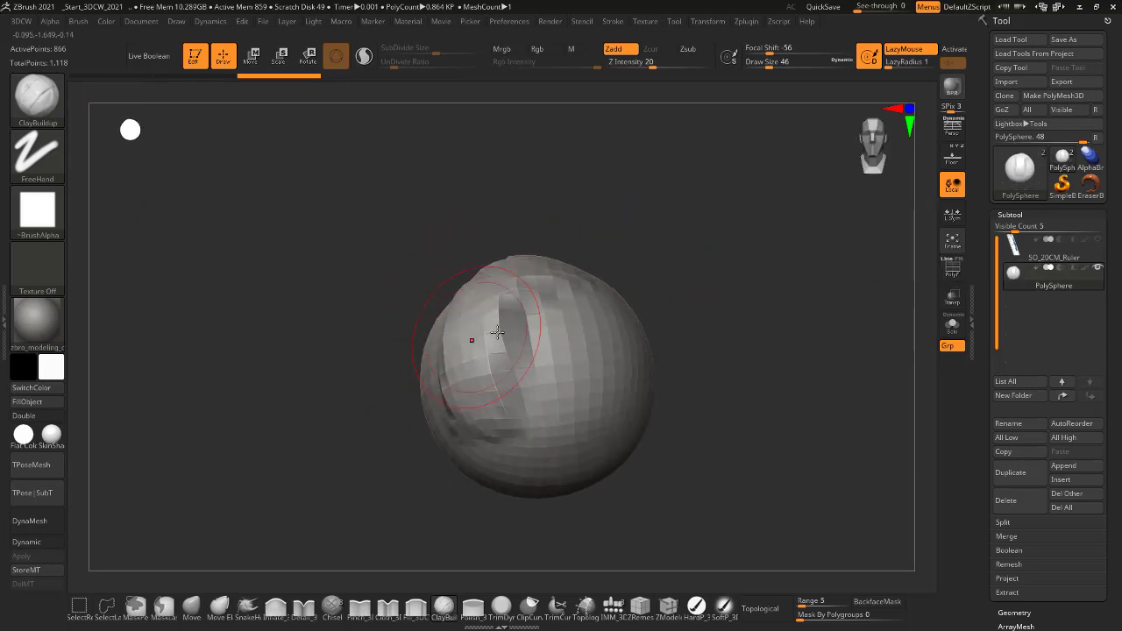
{"action": "left_click", "coordinate": [952, 272]}
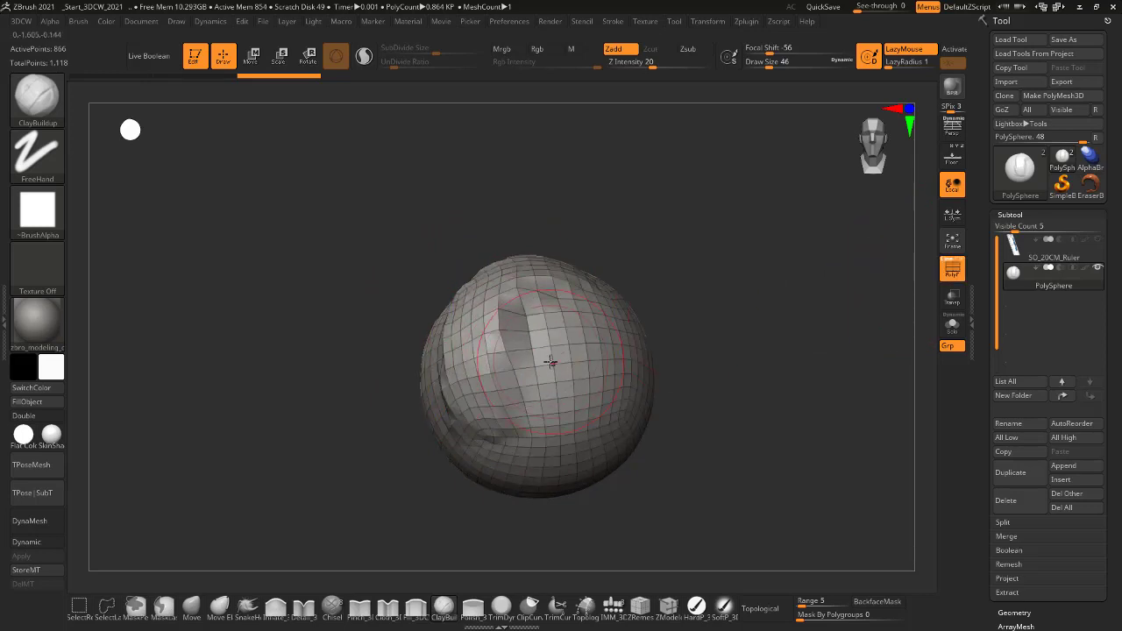
{"action": "left_click", "coordinate": [952, 271]}
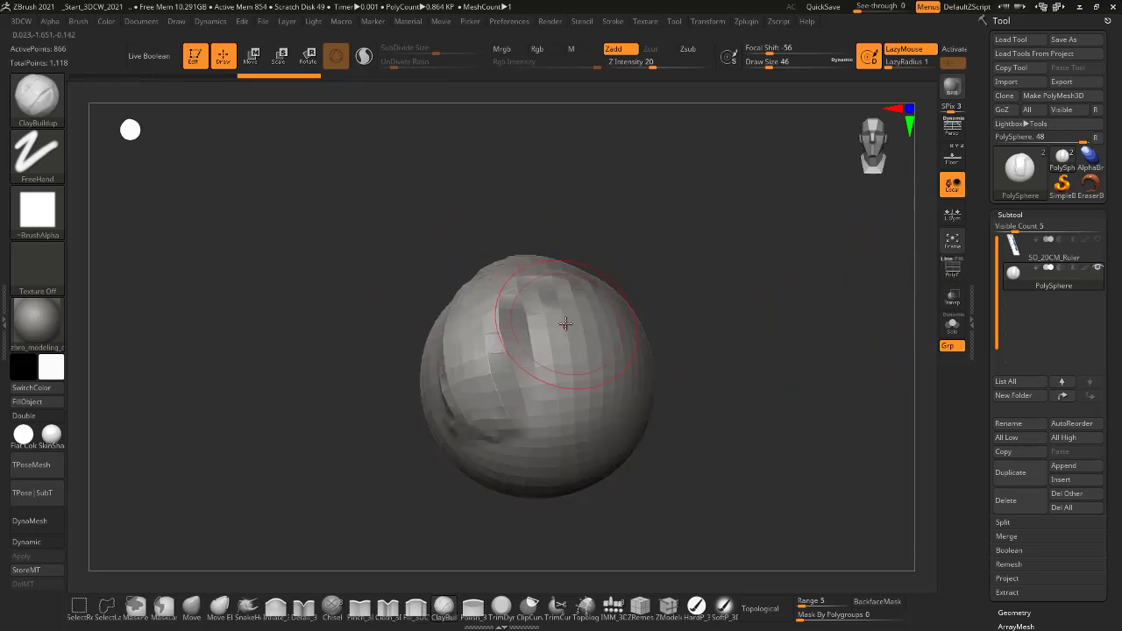
{"action": "left_click_drag", "start_coordinate": [692, 333], "coordinate": [546, 308]}
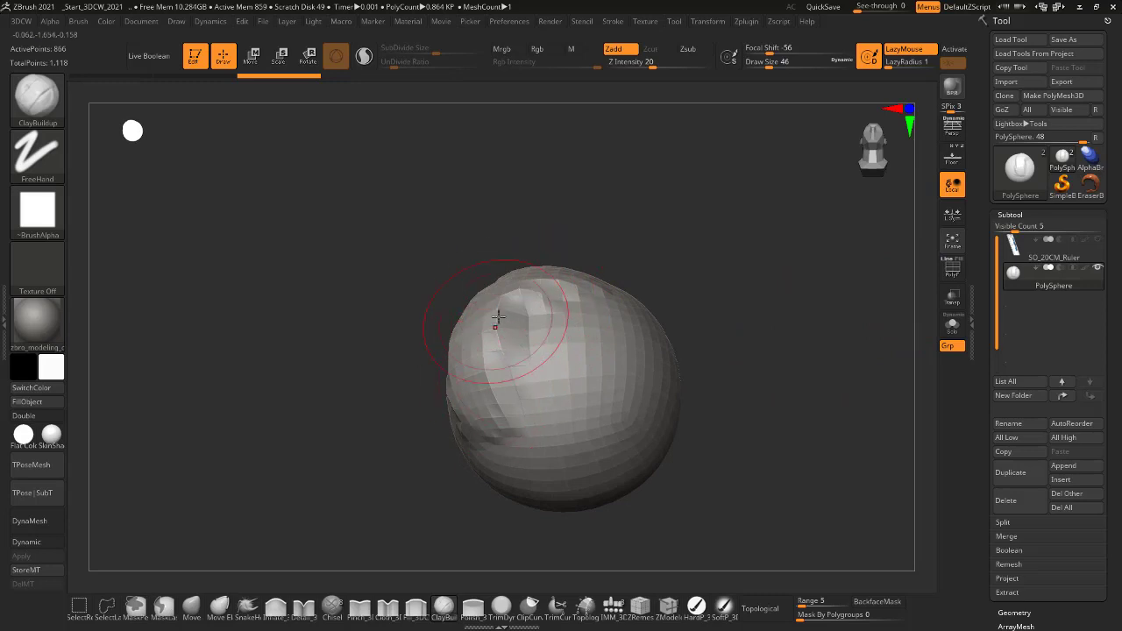
{"action": "right_click_drag", "start_coordinate": [548, 327], "coordinate": [551, 359]}
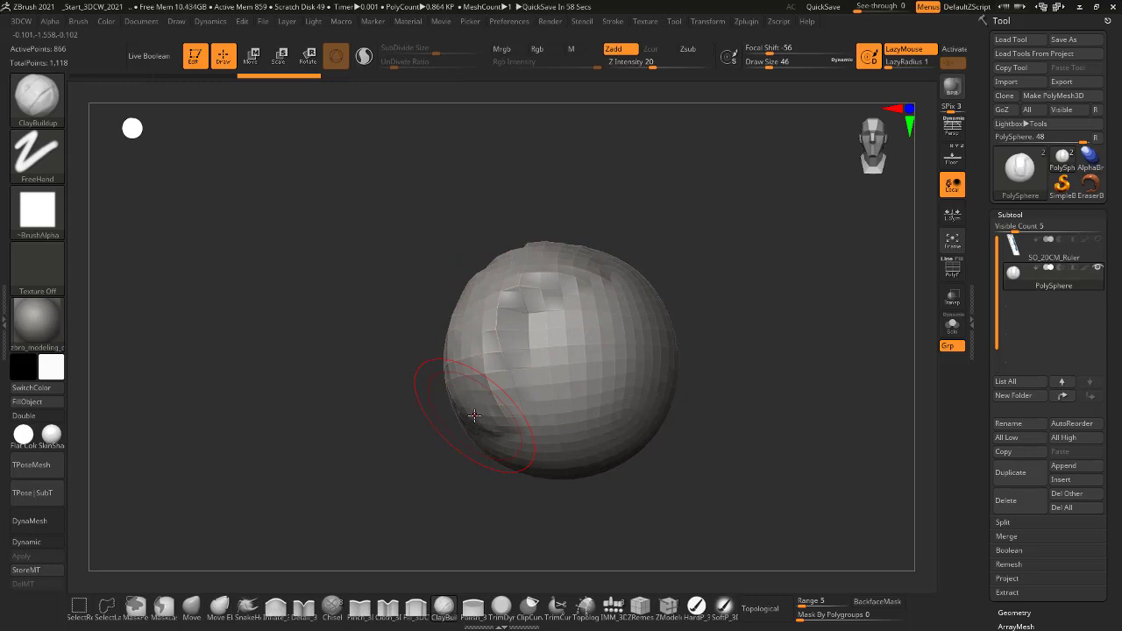
- Undo the raised band on the sphere and activate Sculptris Pro mode
{"action": "key", "text": "ctrl+z"}
{"action": "right_click_drag", "start_coordinate": [728, 248], "coordinate": [777, 228], "text": "shift"}
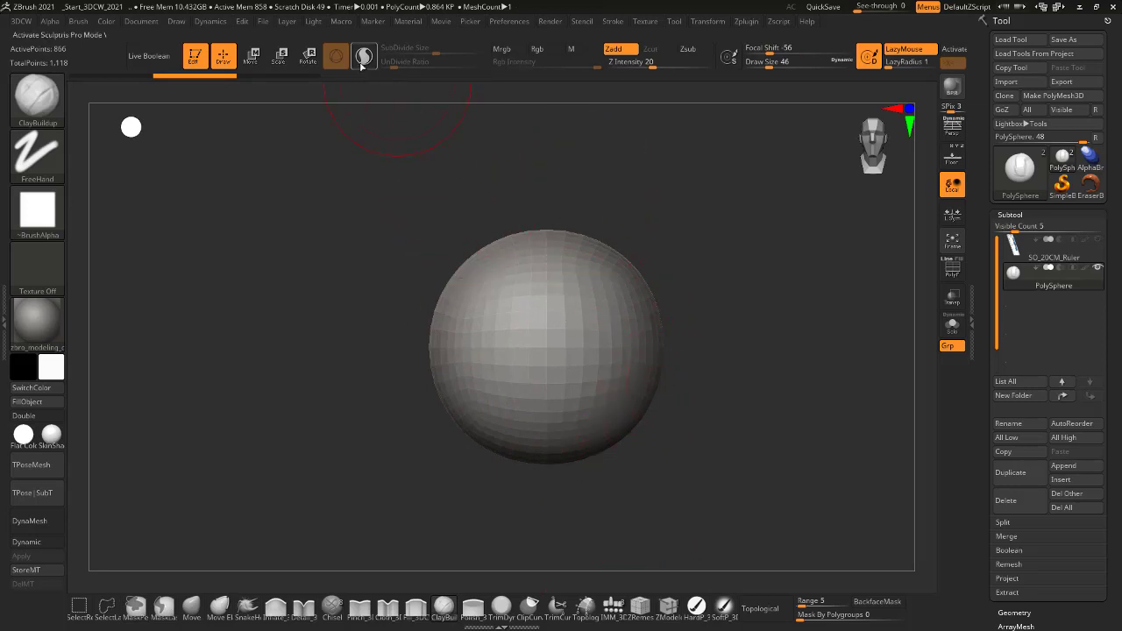
{"action": "left_click", "coordinate": [363, 63]}
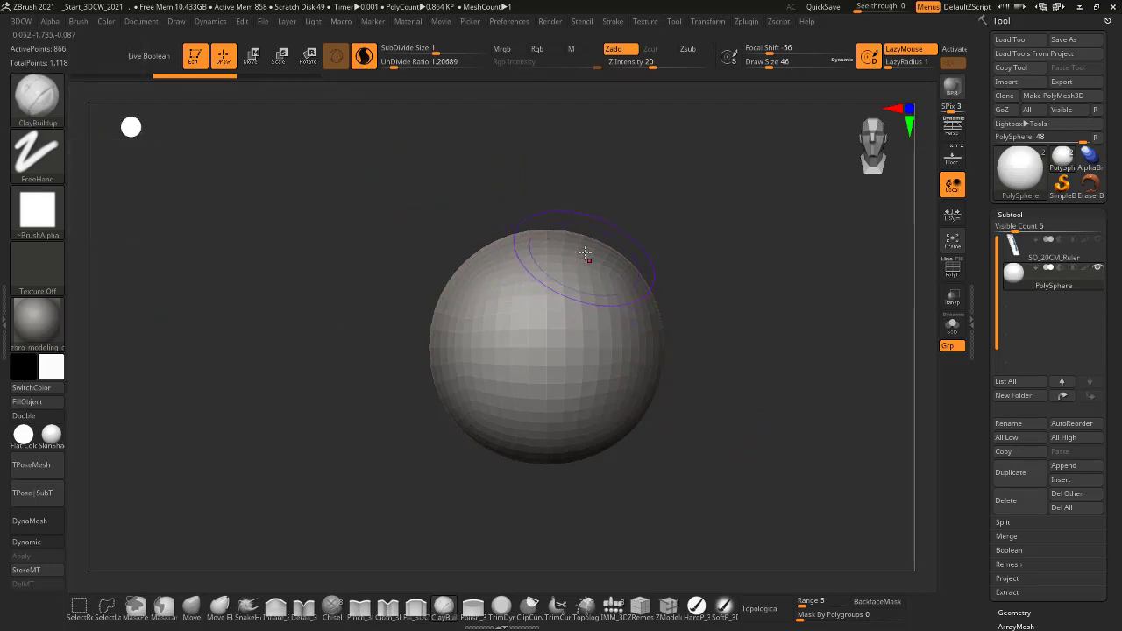
- Sculpt a broad curved ClayBuildup band across the upper front of the sphere and inspect its mesh with the wireframe shown
{"action": "mouse_move", "coordinate": [585, 253]}
{"action": "left_mouse_down"}
{"action": "mouse_move", "coordinate": [556, 251]}
{"action": "mouse_move", "coordinate": [495, 278]}
{"action": "mouse_move", "coordinate": [455, 371]}
{"action": "left_mouse_up"}
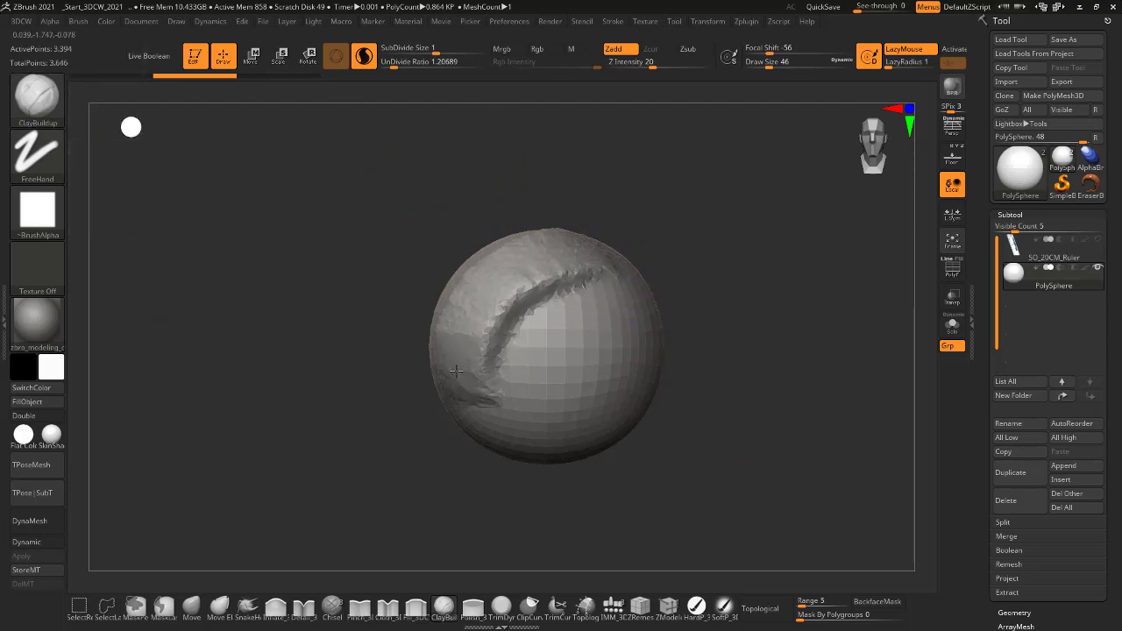
{"action": "mouse_move", "coordinate": [461, 317]}
{"action": "right_mouse_down", "text": "ctrl"}
{"action": "mouse_move", "coordinate": [496, 351]}
{"action": "mouse_move", "coordinate": [522, 348]}
{"action": "right_mouse_up", "text": "ctrl"}
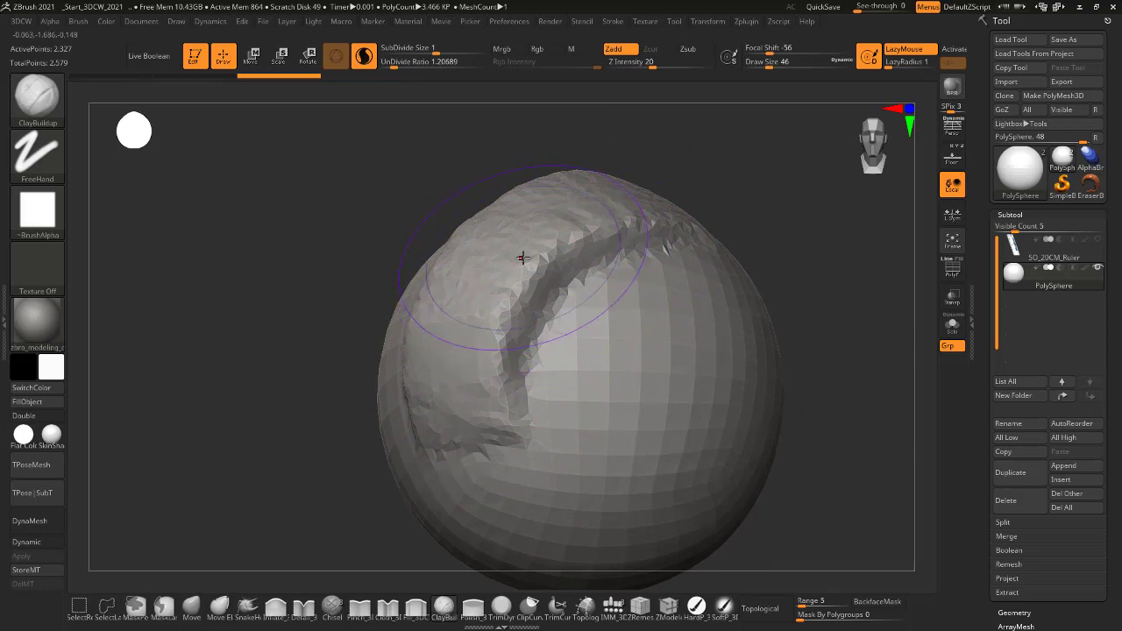
{"action": "left_click", "coordinate": [952, 269]}
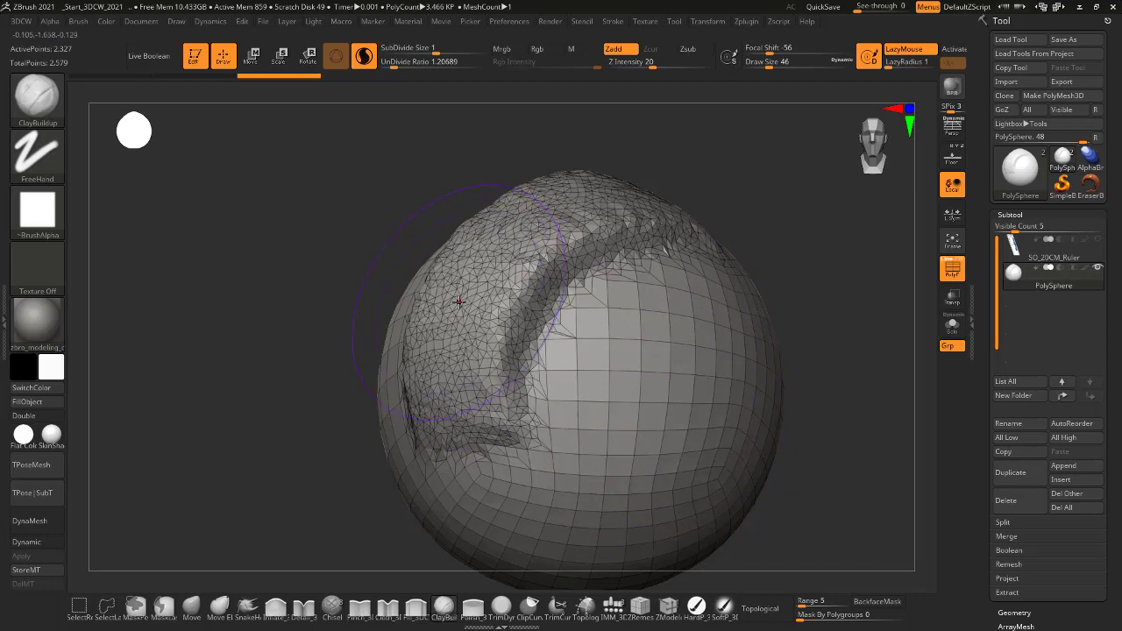
{"action": "mouse_move", "coordinate": [459, 302]}
{"action": "right_mouse_down"}
{"action": "mouse_move", "coordinate": [507, 208]}
{"action": "mouse_move", "coordinate": [589, 298]}
{"action": "mouse_move", "coordinate": [676, 308]}
{"action": "mouse_move", "coordinate": [641, 306]}
{"action": "mouse_move", "coordinate": [688, 327]}
{"action": "right_mouse_up"}
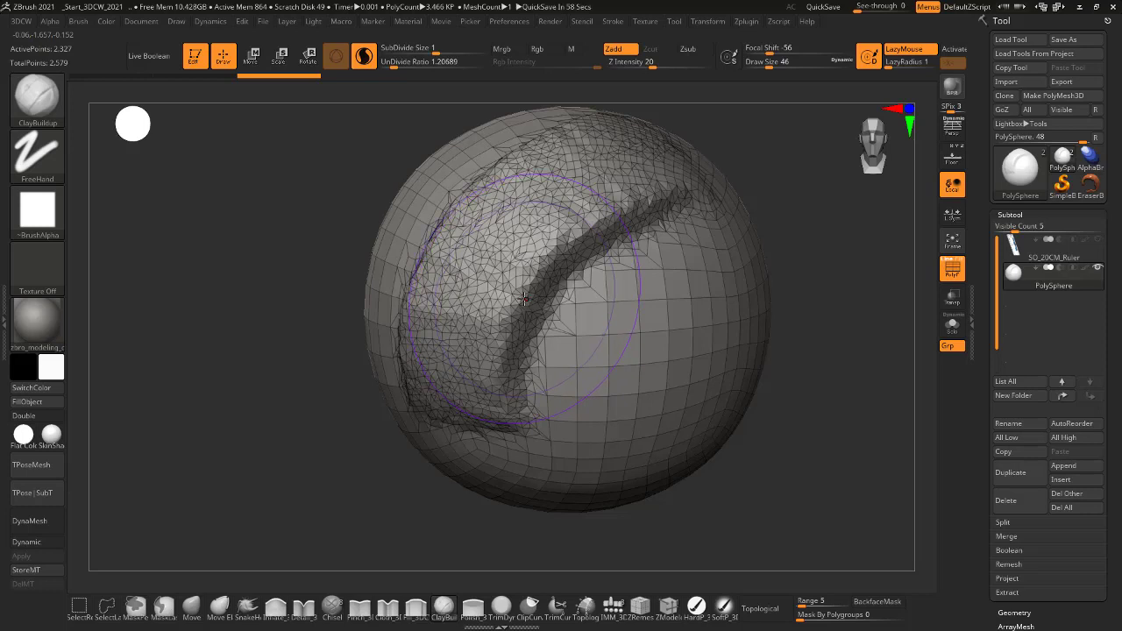
{"action": "right_click_drag", "start_coordinate": [525, 299], "coordinate": [529, 250], "text": "ctrl"}
{"action": "right_click_drag", "start_coordinate": [579, 295], "coordinate": [476, 303], "text": "alt"}
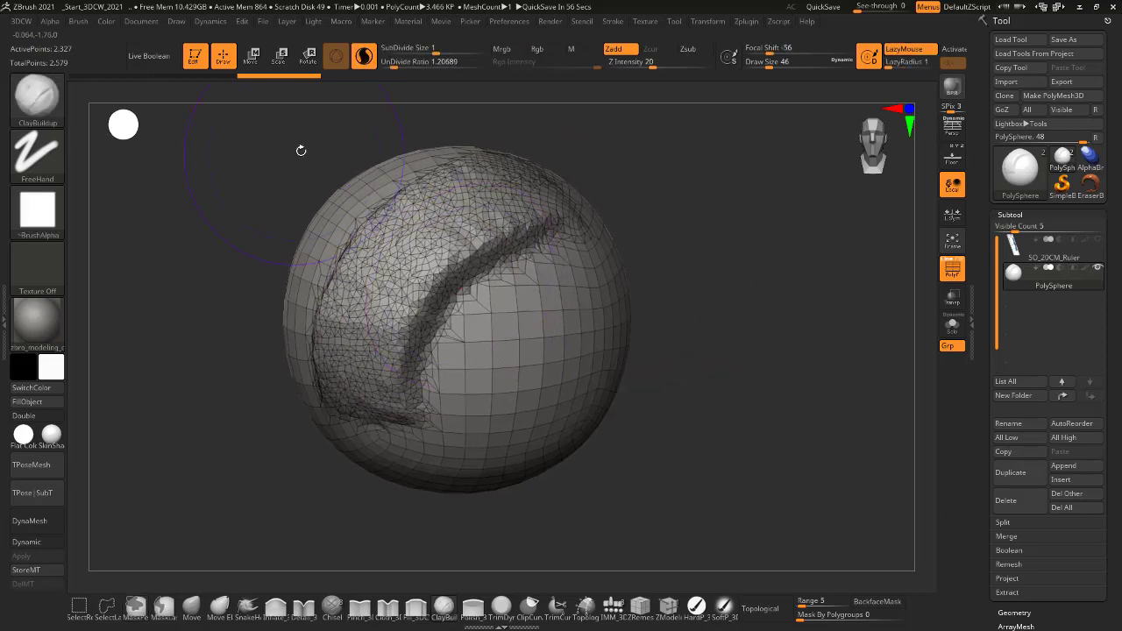
{"action": "right_click_drag", "start_coordinate": [516, 388], "coordinate": [505, 373]}
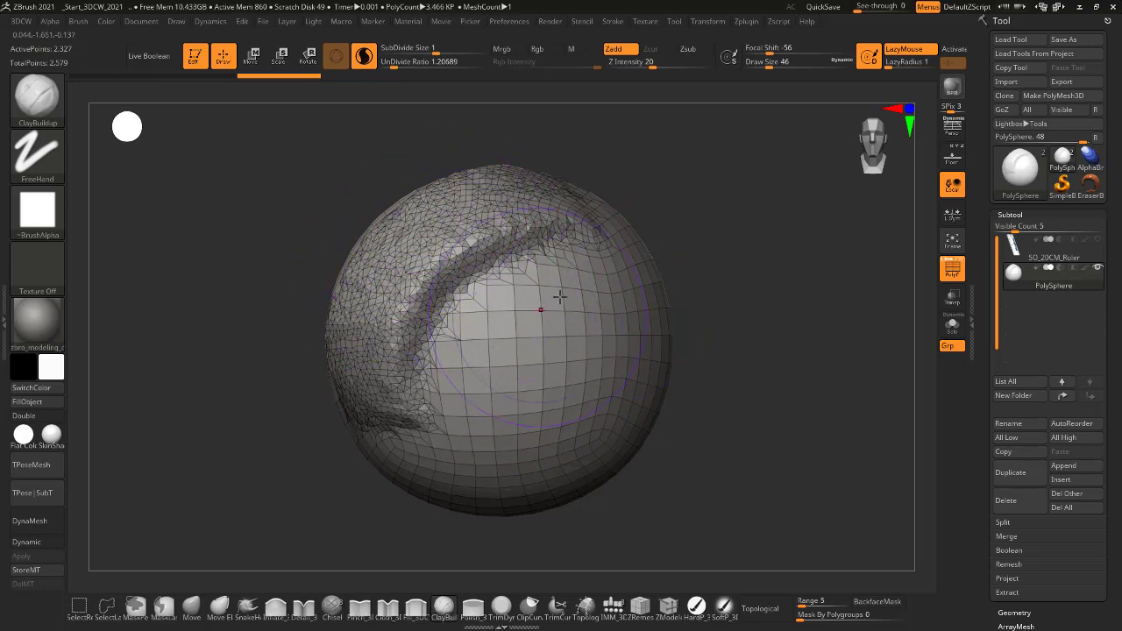
- Reduce the brush draw size to 17 and sculpt a narrower curved band beside the broad one
{"action": "key", "text": "s"}
{"action": "mouse_move", "coordinate": [560, 297]}
{"action": "left_mouse_down"}
{"action": "mouse_move", "coordinate": [534, 303]}
{"action": "mouse_move", "coordinate": [489, 355]}
{"action": "mouse_move", "coordinate": [477, 420]}
{"action": "left_mouse_up"}
{"action": "mouse_move", "coordinate": [509, 279]}
{"action": "right_mouse_down", "text": "ctrl"}
{"action": "mouse_move", "coordinate": [516, 328]}
{"action": "mouse_move", "coordinate": [515, 256]}
{"action": "right_mouse_up", "text": "ctrl"}
{"action": "right_click_drag", "start_coordinate": [599, 308], "coordinate": [487, 241], "text": "alt"}
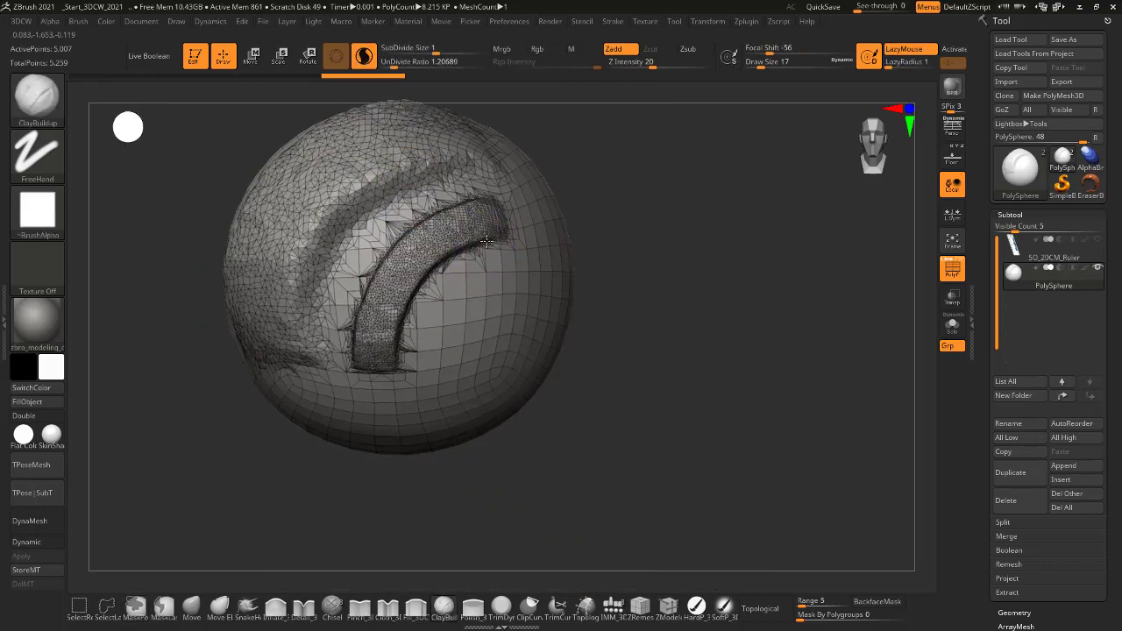
{"action": "right_click_drag", "start_coordinate": [596, 375], "coordinate": [474, 257]}
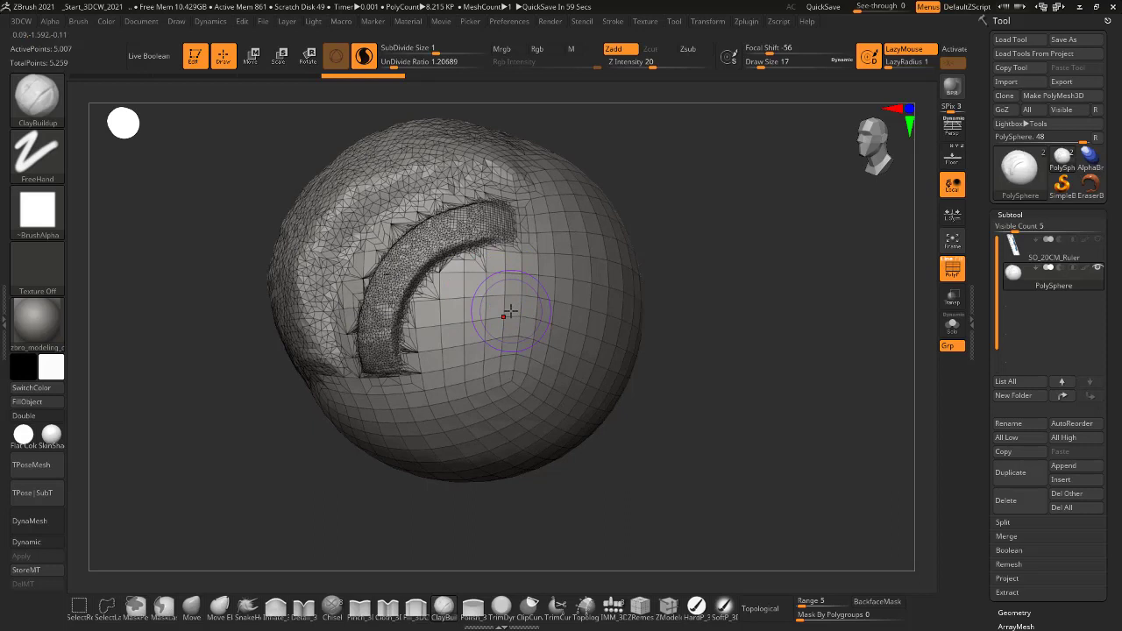
- Hide the wireframe and undo both curved bands back to the plain sphere
{"action": "left_click", "coordinate": [953, 277]}
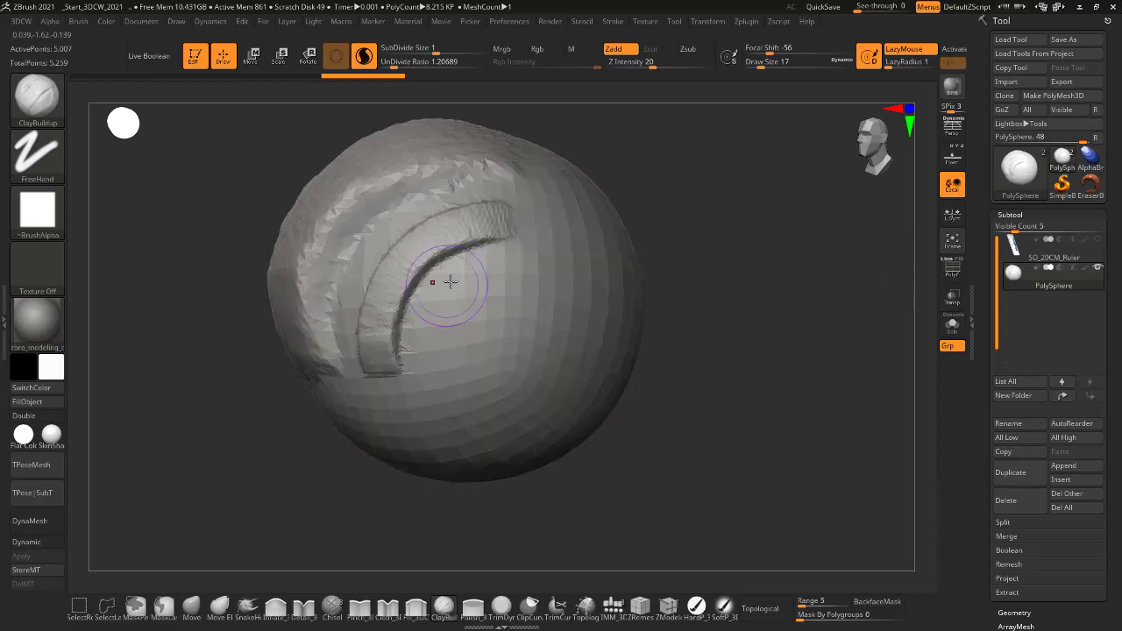
{"action": "right_click_drag", "start_coordinate": [448, 283], "coordinate": [463, 262]}
{"action": "right_click_drag", "start_coordinate": [325, 222], "coordinate": [348, 283], "text": "ctrl"}
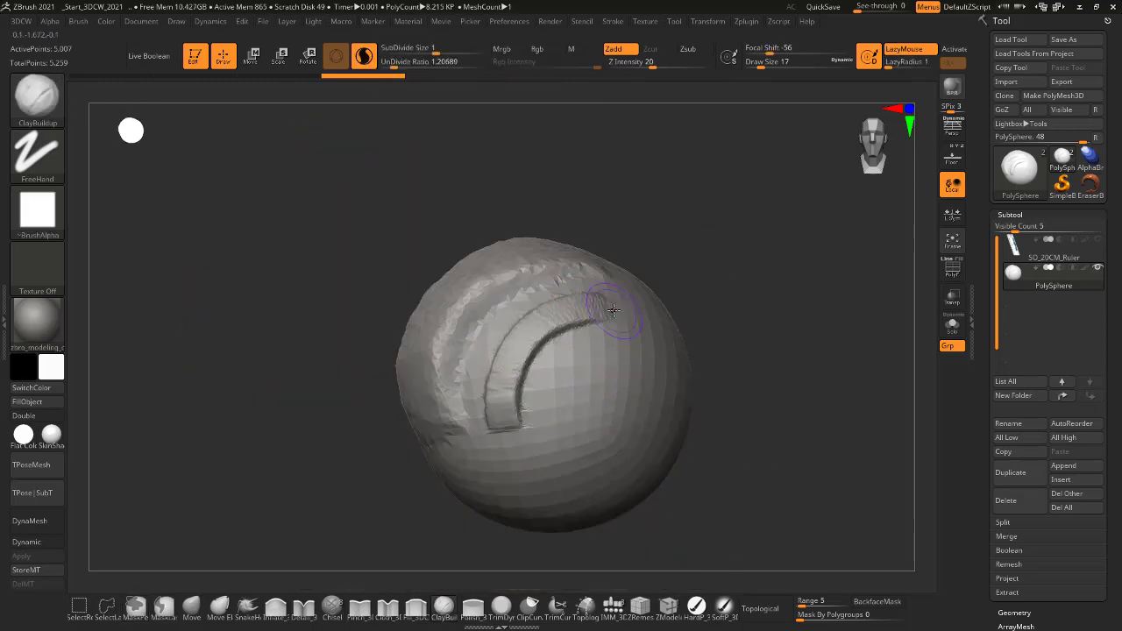
{"action": "right_click_drag", "start_coordinate": [611, 303], "coordinate": [625, 233]}
{"action": "right_click_drag", "start_coordinate": [632, 418], "coordinate": [614, 413], "text": "alt"}
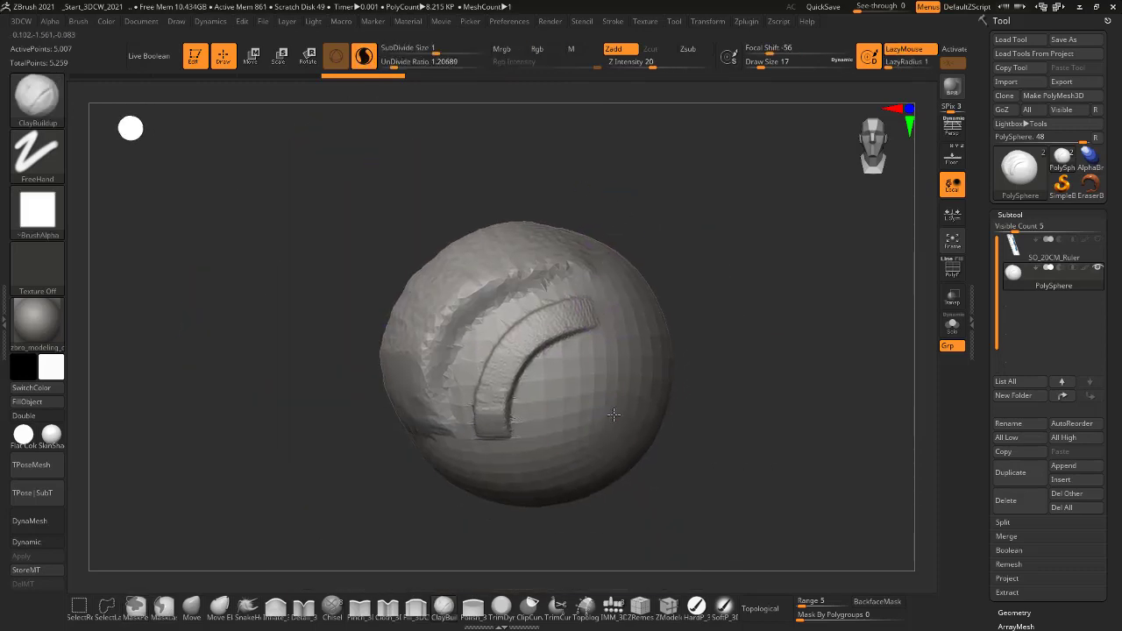
{"action": "key", "text": "ctrl+z"}
{"action": "key", "text": "ctrl+z"}
{"action": "key", "text": "ctrl+z"}
{"action": "key", "text": "ctrl+z"}
{"action": "key", "text": "ctrl+z"}
{"action": "key", "text": "ctrl+z"}
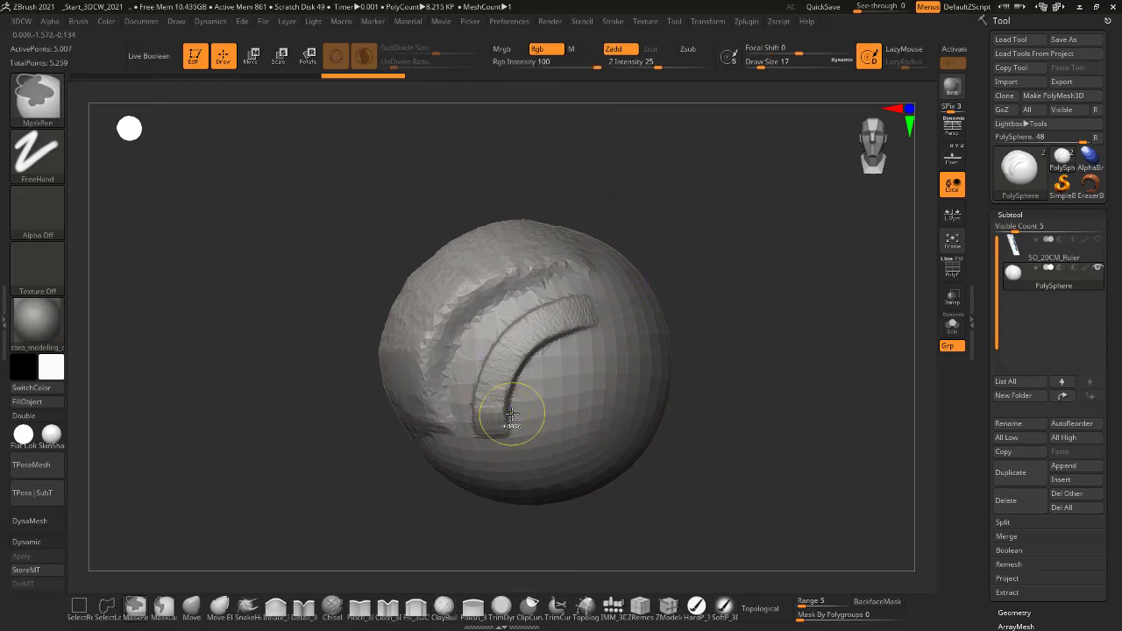
{"action": "right_click_drag", "start_coordinate": [649, 356], "coordinate": [657, 354], "text": "shift"}
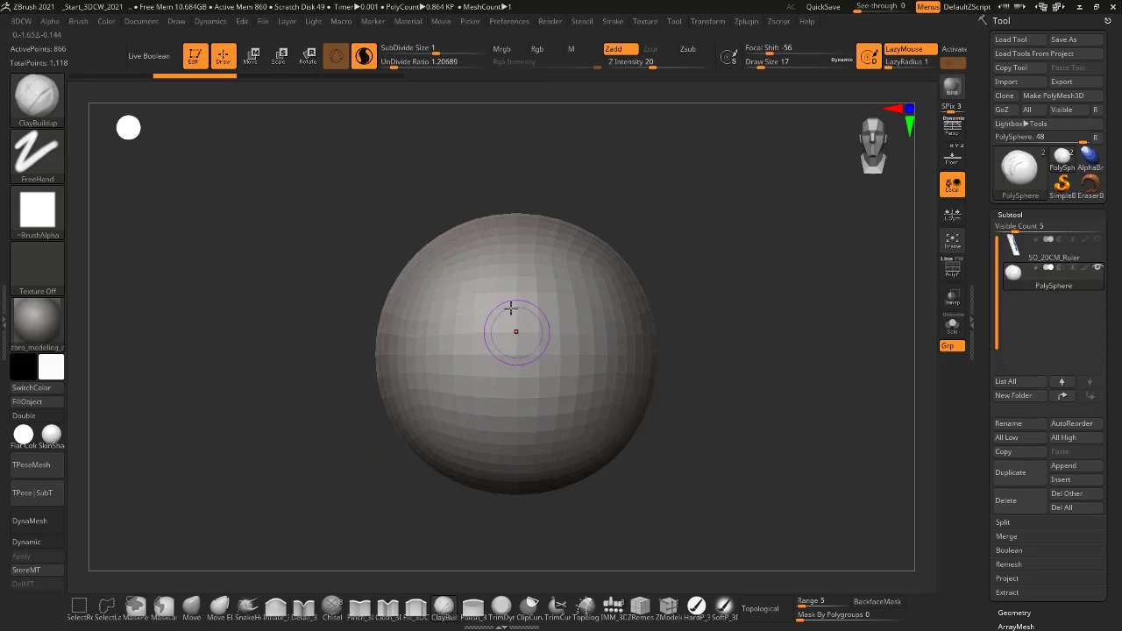
- Turn off Adaptive Size for Sculptris Pro and sculpt a test stroke on the sphere's upper front with the wireframe shown
{"action": "left_click", "coordinate": [617, 20]}
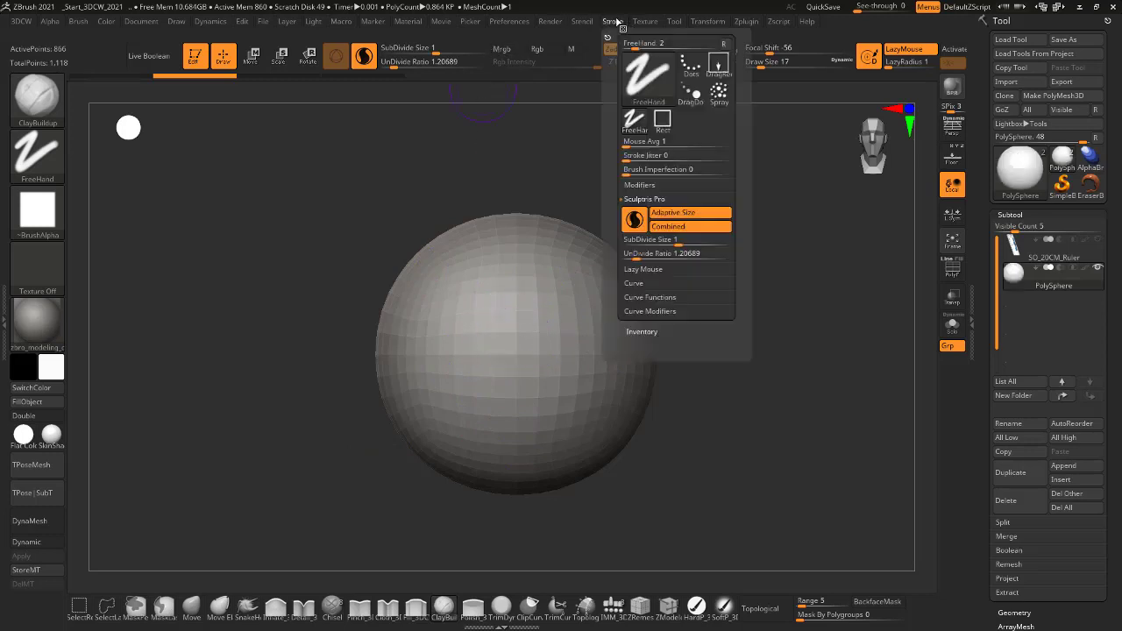
{"action": "left_click", "coordinate": [689, 217]}
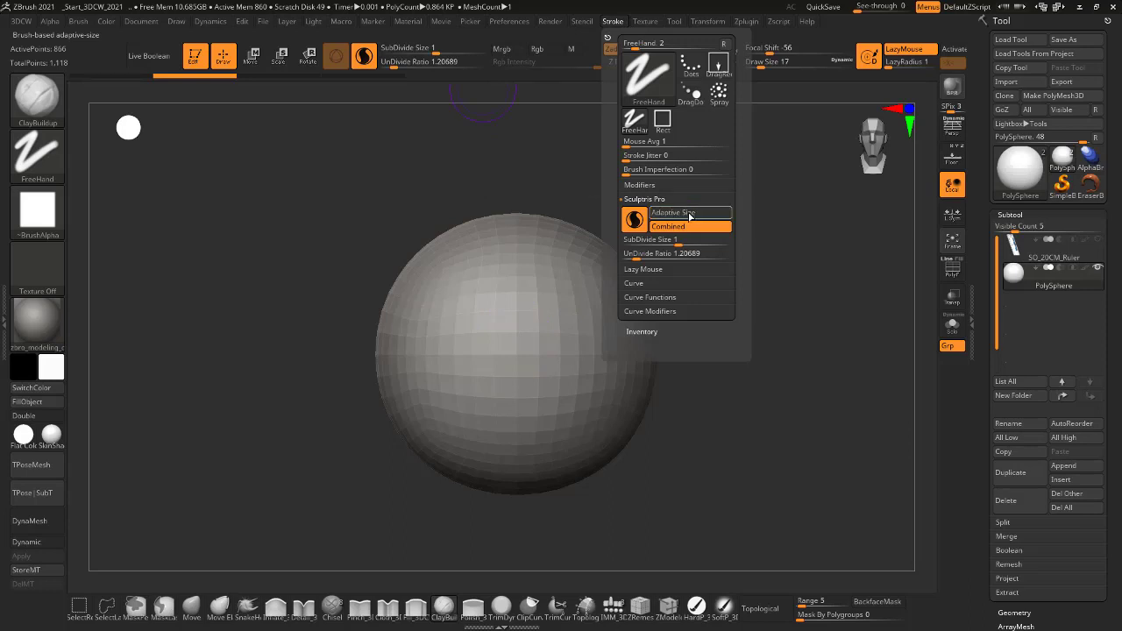
{"action": "mouse_move", "coordinate": [512, 263]}
{"action": "left_mouse_down"}
{"action": "mouse_move", "coordinate": [526, 245]}
{"action": "mouse_move", "coordinate": [442, 311]}
{"action": "left_mouse_up"}
{"action": "left_click", "coordinate": [947, 270]}
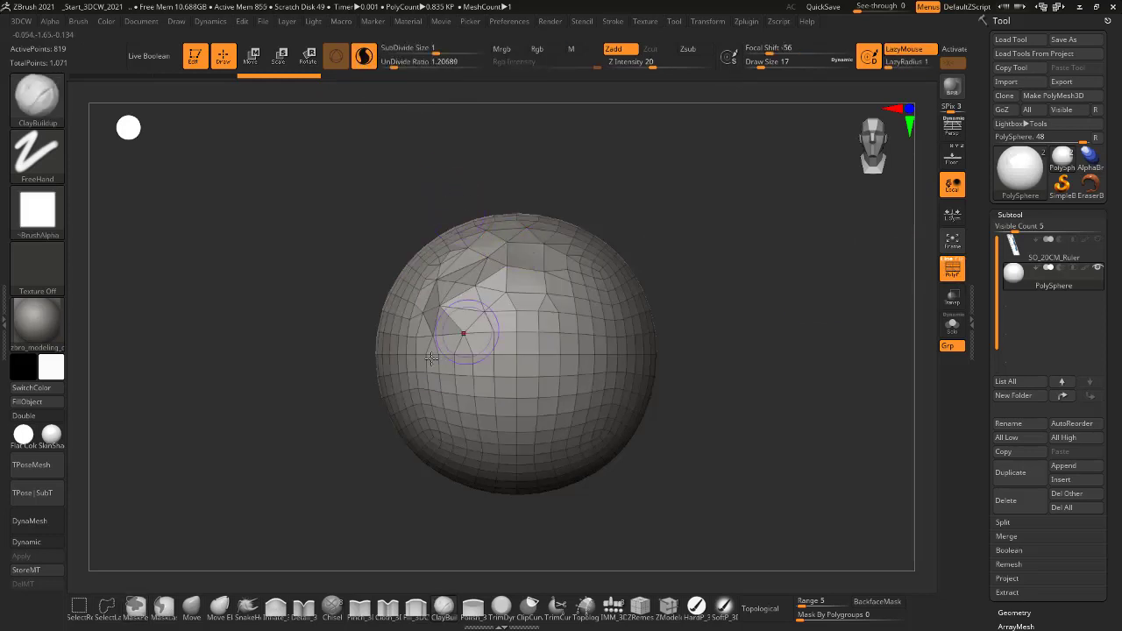
- Undo the test stroke and set the Sculptris Pro SubDivide Size to 0.2315
{"action": "key", "text": "ctrl+z"}
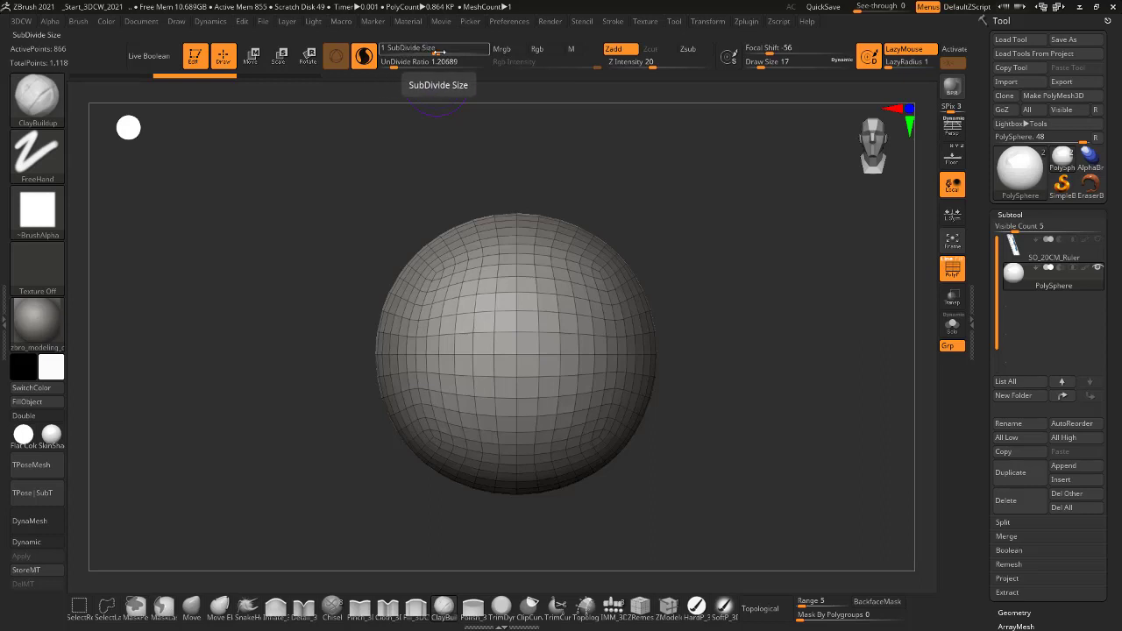
{"action": "left_click_drag", "start_coordinate": [406, 48], "coordinate": [429, 50]}
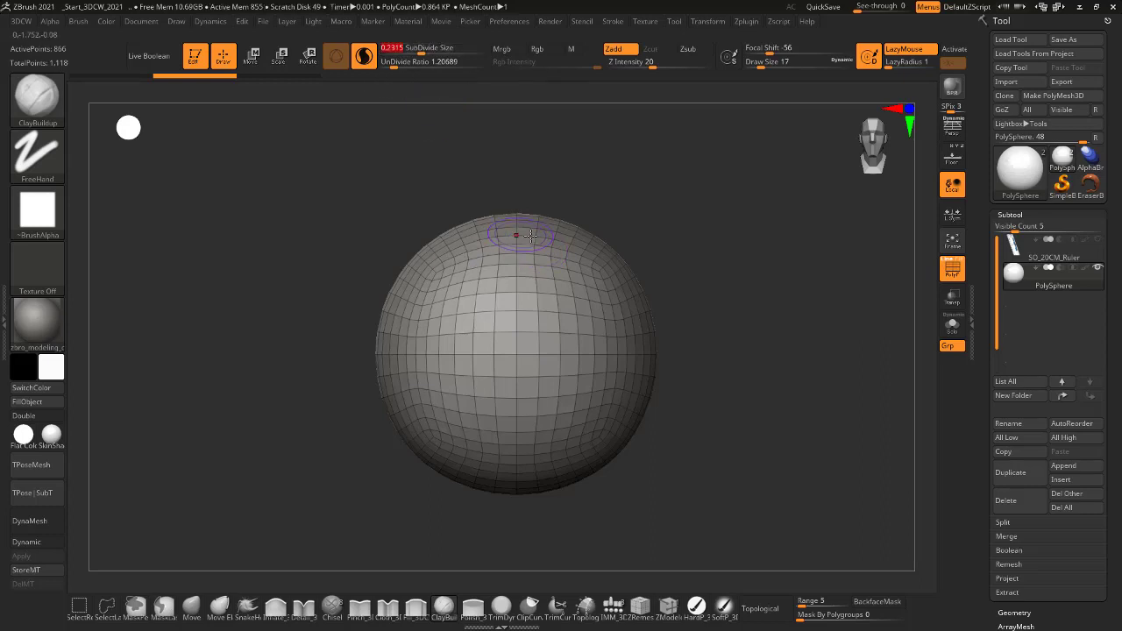
- Sculpt a curved stroke across the sphere's upper front, then set the draw size to 49 and sculpt a second, broader stroke
{"action": "mouse_move", "coordinate": [546, 235]}
{"action": "left_mouse_down"}
{"action": "mouse_move", "coordinate": [454, 279]}
{"action": "mouse_move", "coordinate": [431, 347]}
{"action": "mouse_move", "coordinate": [465, 327]}
{"action": "left_mouse_up"}
{"action": "key", "text": "s"}
{"action": "mouse_move", "coordinate": [586, 289]}
{"action": "left_mouse_down"}
{"action": "mouse_move", "coordinate": [542, 318]}
{"action": "mouse_move", "coordinate": [501, 375]}
{"action": "left_mouse_up"}
{"action": "right_click_drag", "start_coordinate": [438, 293], "coordinate": [450, 394], "text": "ctrl"}
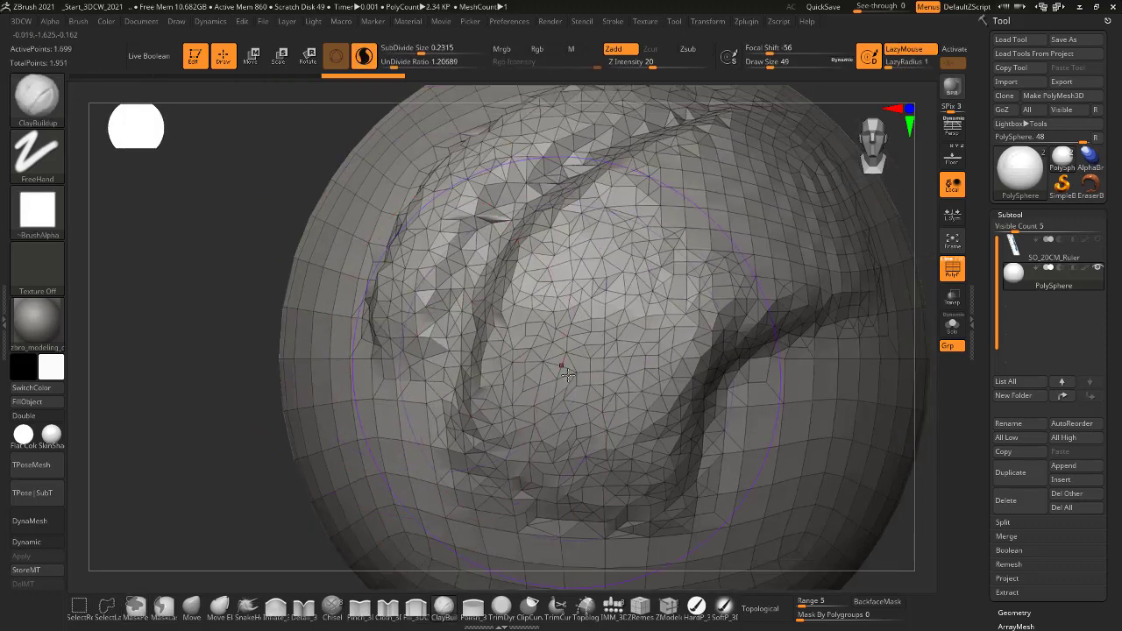
{"action": "right_click_drag", "start_coordinate": [577, 350], "coordinate": [556, 245], "text": "ctrl"}
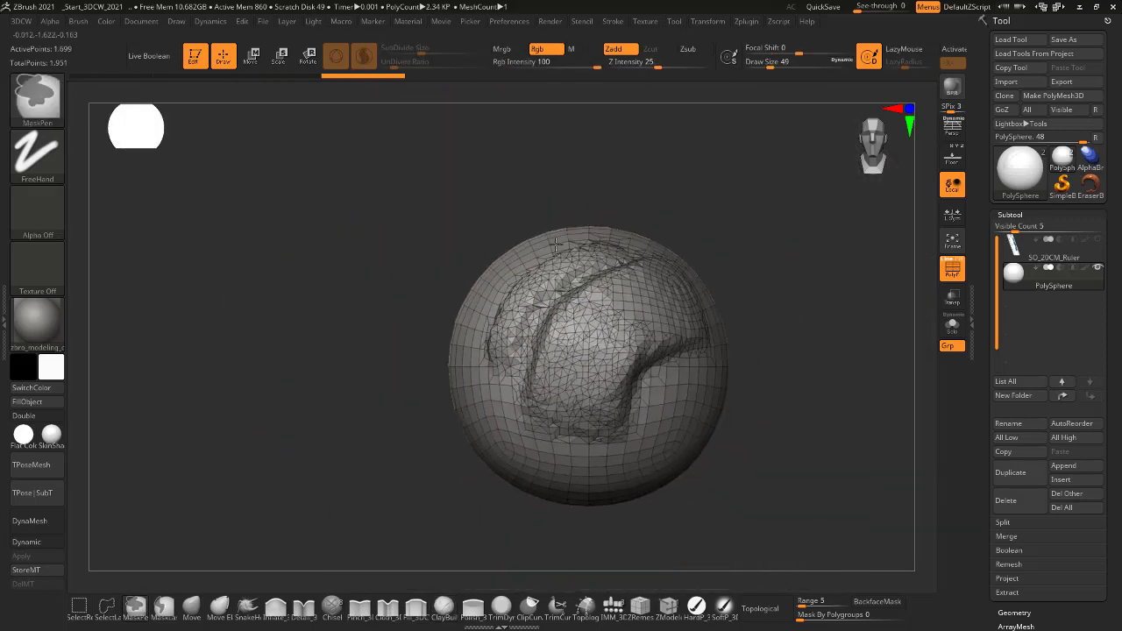
- Turn on Adaptive Size for Sculptris Pro and undo both test strokes back to the plain sphere
{"action": "left_click", "coordinate": [612, 21]}
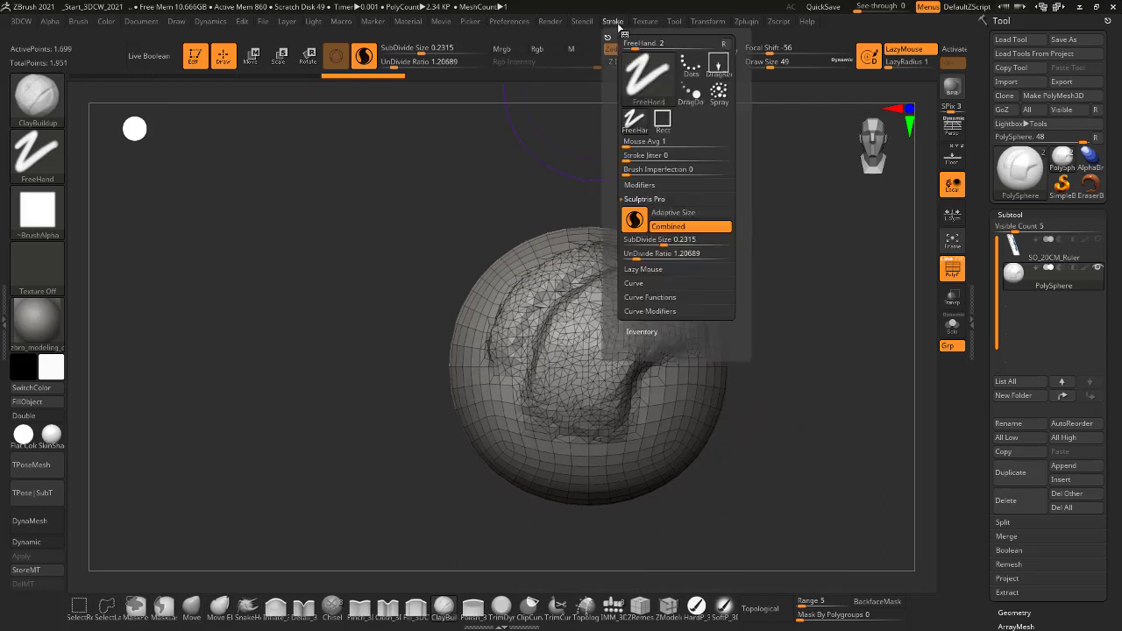
{"action": "left_click", "coordinate": [674, 213]}
{"action": "key", "text": "ctrl+z"}
{"action": "key", "text": "ctrl+z"}
{"action": "key", "text": "ctrl+z"}
{"action": "key", "text": "ctrl+z"}
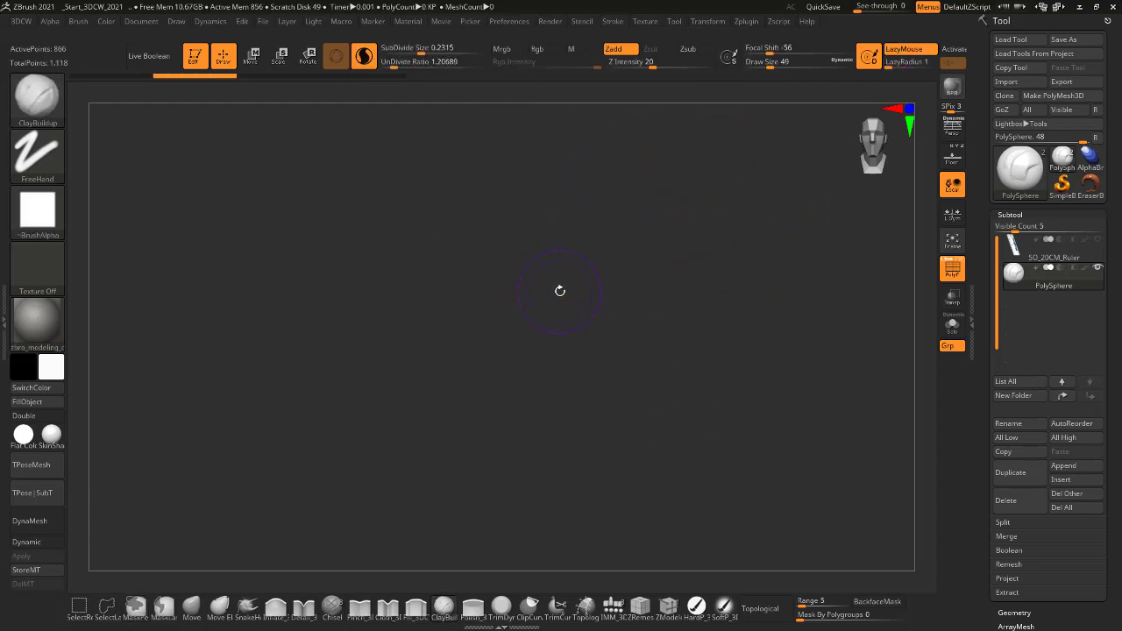
{"action": "key", "text": "f"}
{"action": "right_click_drag", "start_coordinate": [599, 312], "coordinate": [563, 364], "text": "ctrl"}
{"action": "right_click_drag", "start_coordinate": [654, 331], "coordinate": [684, 280], "text": "ctrl"}
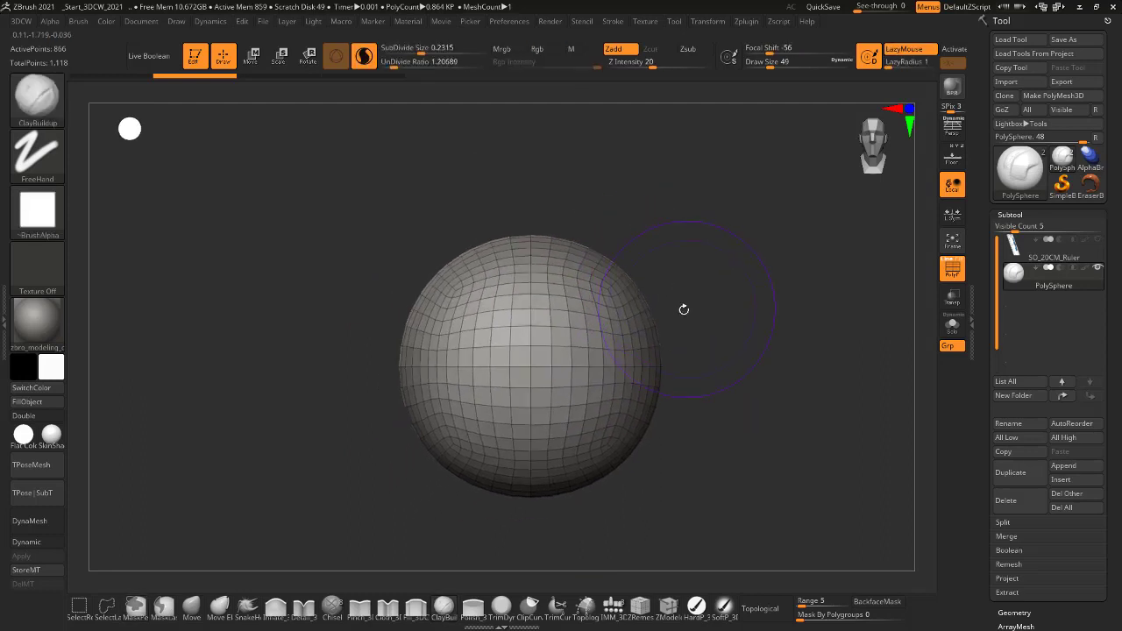
{"action": "key", "text": "ctrl+shift+z"}
{"action": "key", "text": "ctrl+shift+z"}
{"action": "key", "text": "ctrl+shift+z"}
{"action": "key", "text": "ctrl+shift+z"}
- Turn off Sculptris Pro and pull a long horn out of the sphere's upper left side with the SnakeHook brush
{"action": "left_click", "coordinate": [364, 55]}
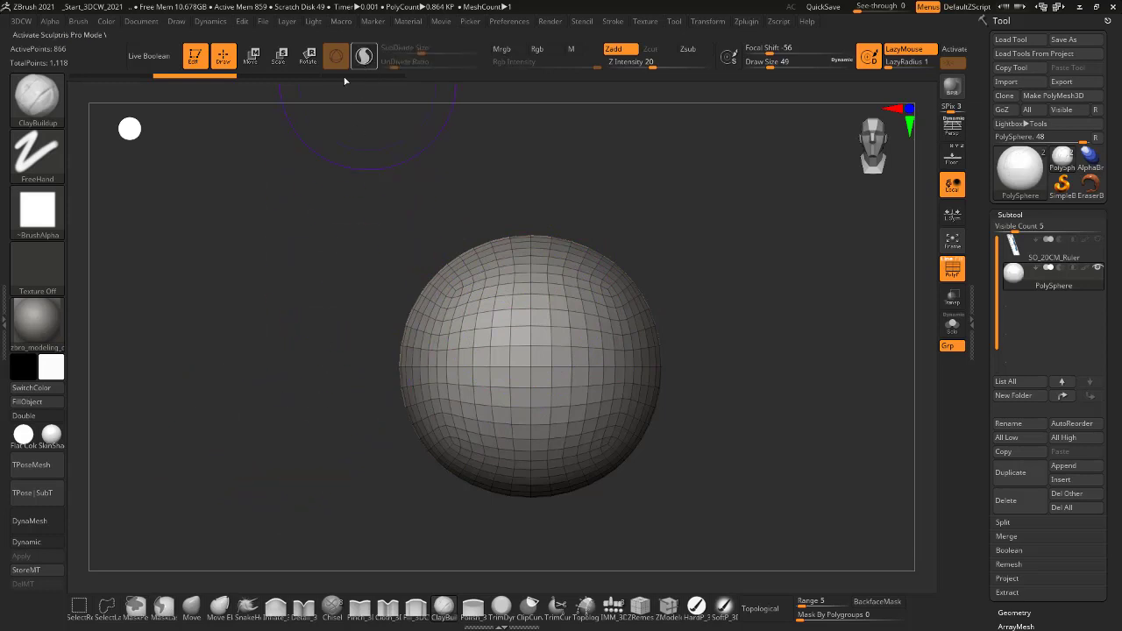
{"action": "left_click", "coordinate": [248, 608]}
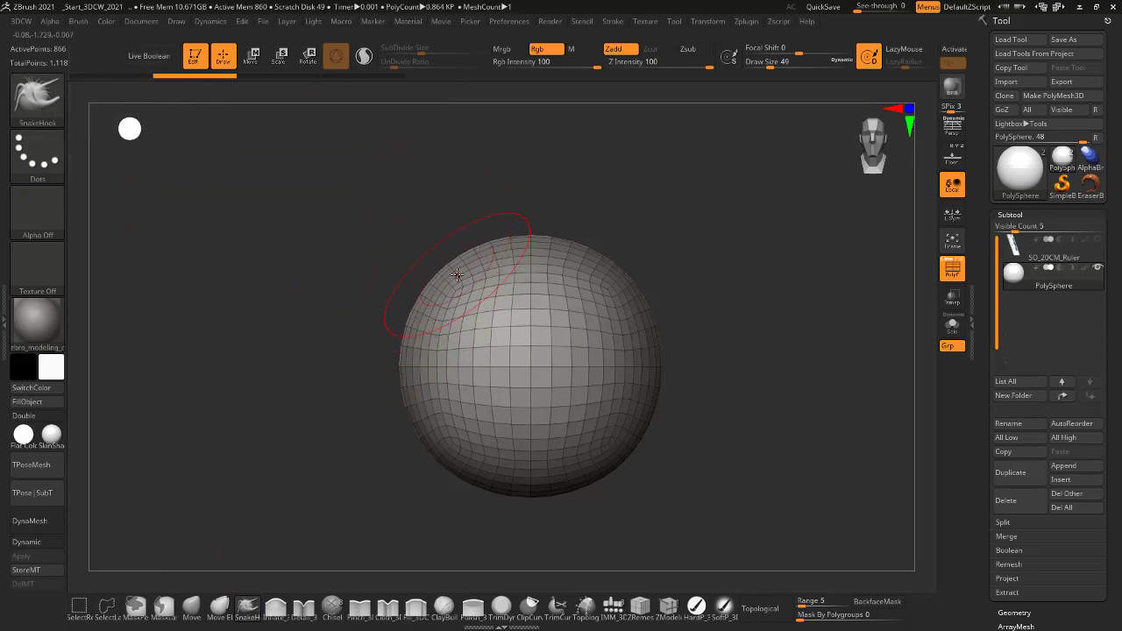
{"action": "mouse_move", "coordinate": [459, 280]}
{"action": "left_mouse_down"}
{"action": "mouse_move", "coordinate": [385, 118]}
{"action": "mouse_move", "coordinate": [262, 139]}
{"action": "left_mouse_up"}
{"action": "left_click_drag", "start_coordinate": [351, 254], "coordinate": [413, 336]}
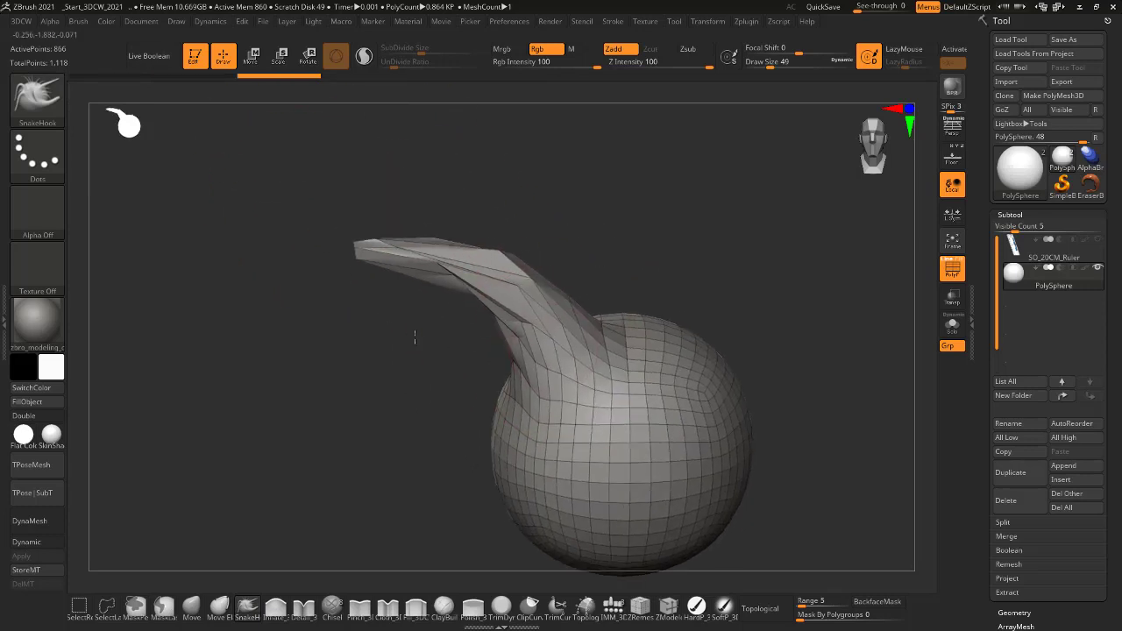
- Examine the stretched polygons of the horn from several angles, with the wireframe hidden and shown
{"action": "mouse_move", "coordinate": [837, 340]}
{"action": "left_mouse_down"}
{"action": "mouse_move", "coordinate": [772, 289]}
{"action": "mouse_move", "coordinate": [801, 287]}
{"action": "left_mouse_up"}
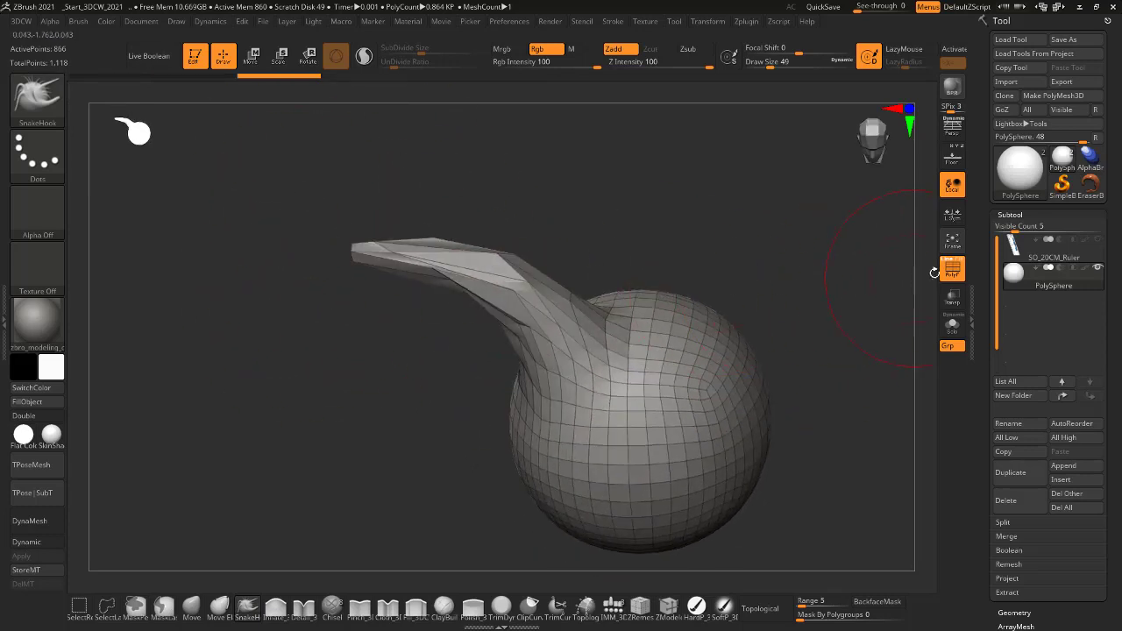
{"action": "left_click", "coordinate": [952, 269]}
{"action": "left_click_drag", "start_coordinate": [570, 227], "coordinate": [532, 303]}
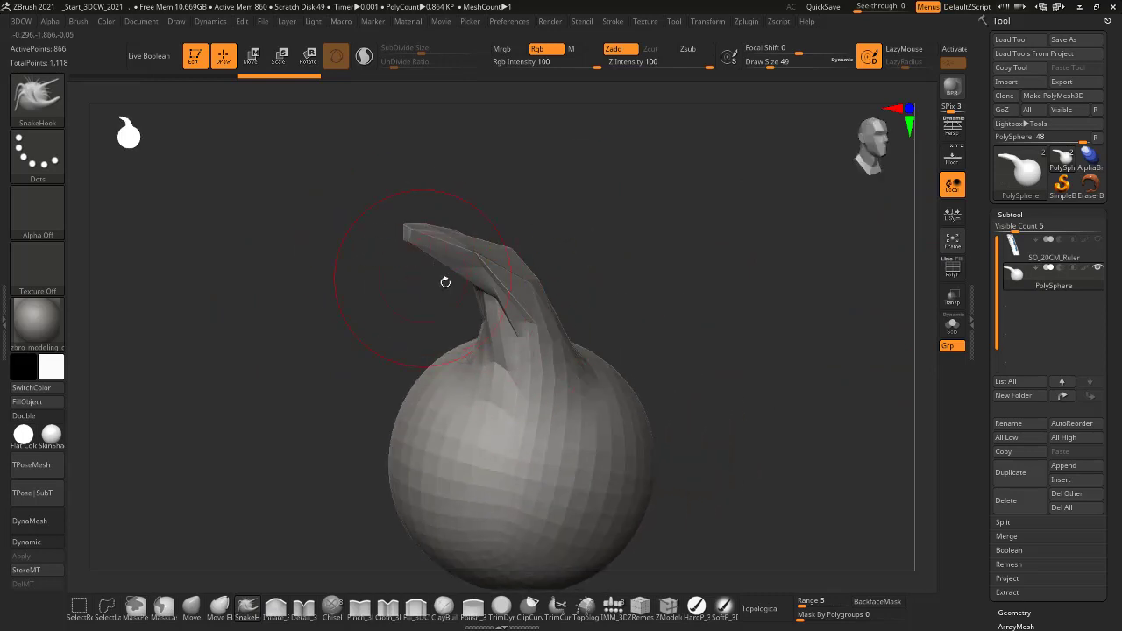
{"action": "left_click_drag", "start_coordinate": [684, 368], "coordinate": [596, 390], "text": "shift"}
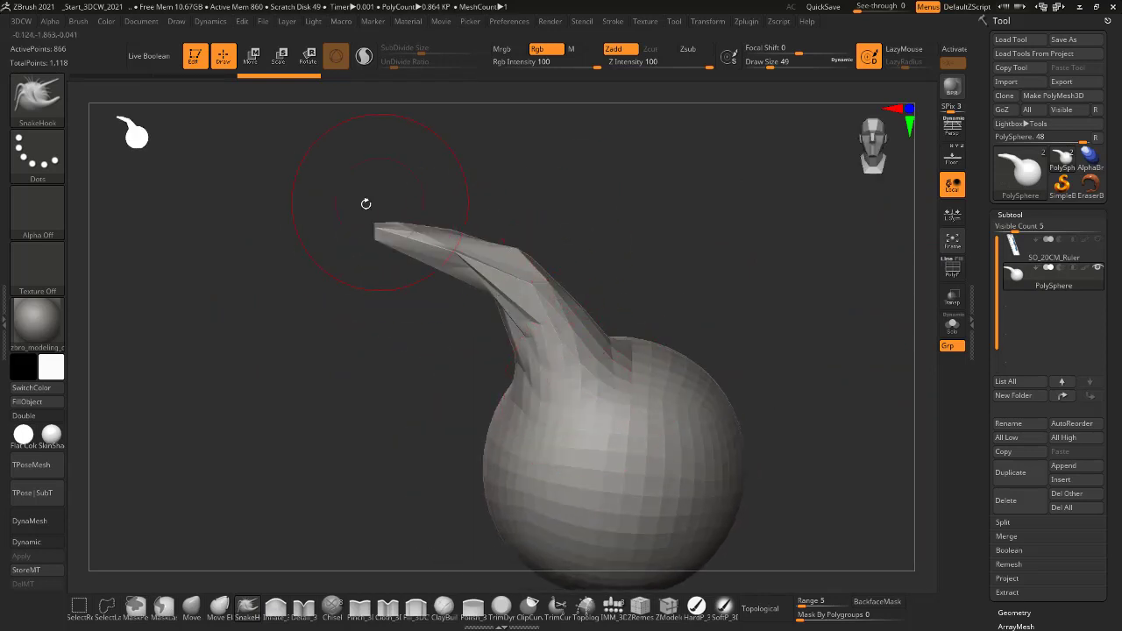
{"action": "left_click", "coordinate": [952, 269]}
{"action": "left_click_drag", "start_coordinate": [483, 274], "coordinate": [371, 253]}
{"action": "left_click_drag", "start_coordinate": [535, 309], "coordinate": [385, 322]}
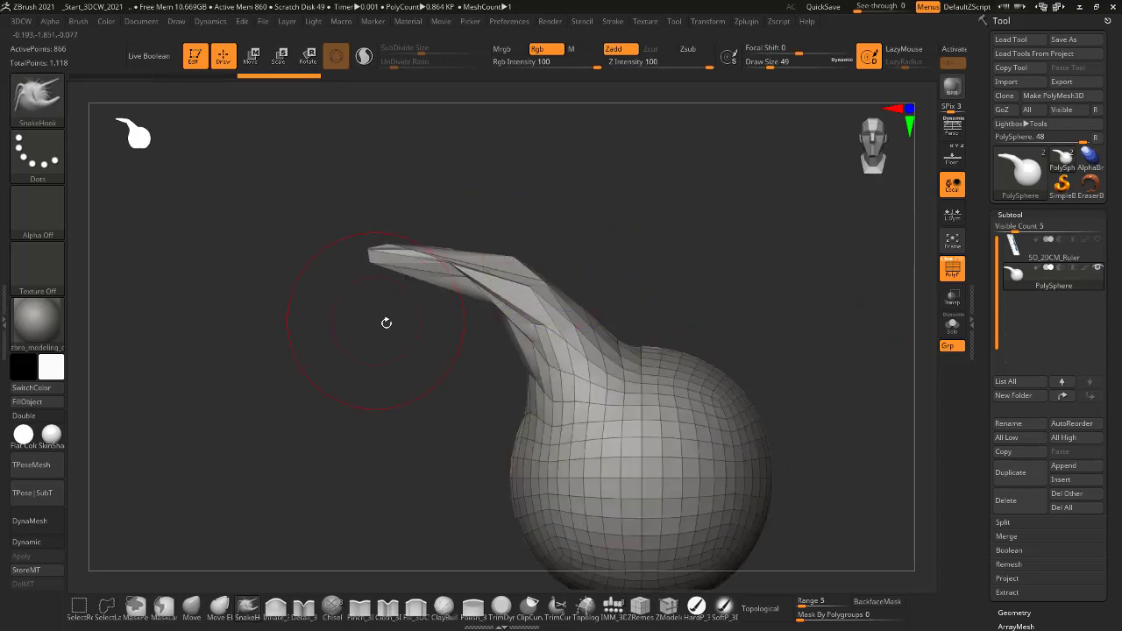
{"action": "right_click_drag", "start_coordinate": [699, 450], "coordinate": [594, 361], "text": "alt"}
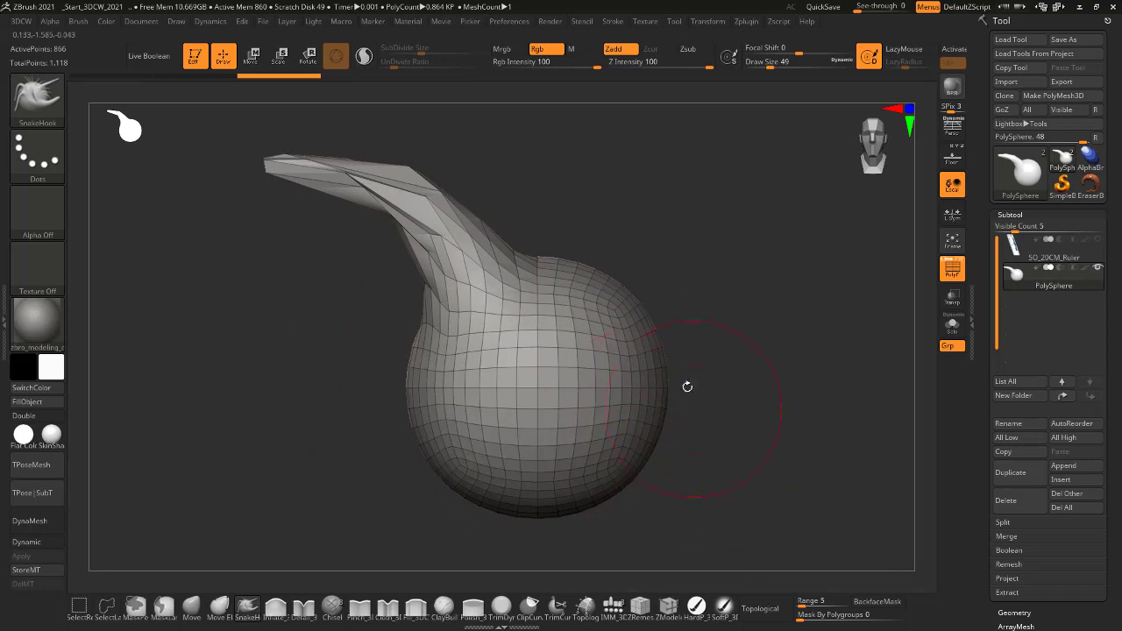
{"action": "right_click_drag", "start_coordinate": [676, 422], "coordinate": [613, 392]}
{"action": "right_click_drag", "start_coordinate": [564, 291], "coordinate": [568, 337], "text": "alt"}
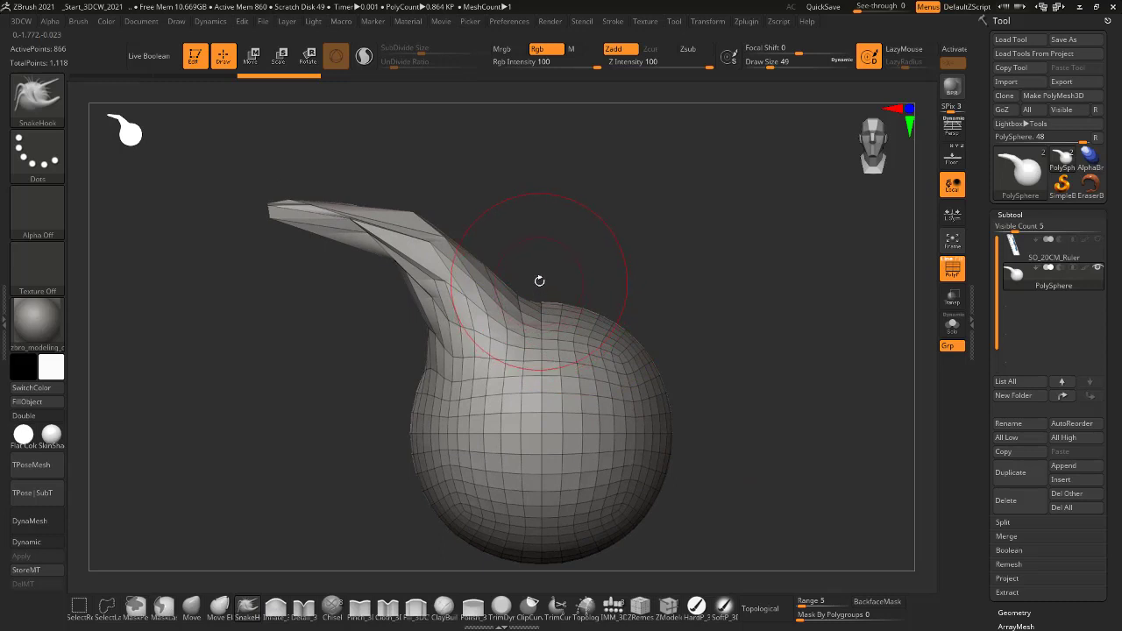
- Undo the stretched horn and pull it out again with Sculptris Pro on, checking its surface with and without the wireframe
{"action": "key", "text": "ctrl+z"}
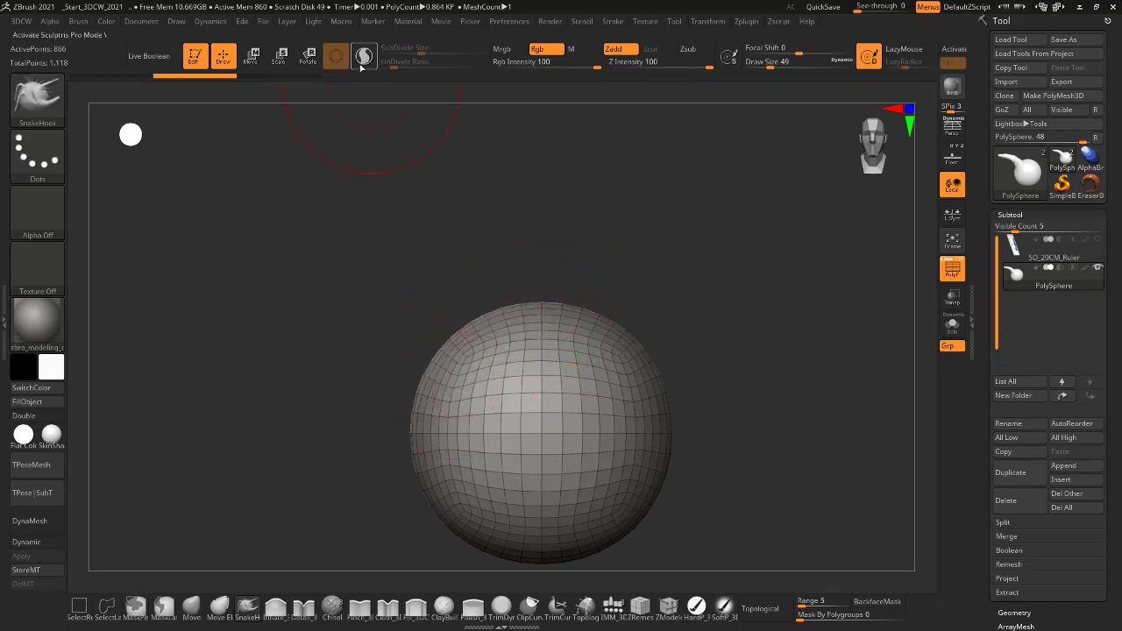
{"action": "left_click", "coordinate": [363, 59]}
{"action": "mouse_move", "coordinate": [481, 332]}
{"action": "left_mouse_down"}
{"action": "mouse_move", "coordinate": [438, 229]}
{"action": "mouse_move", "coordinate": [265, 167]}
{"action": "mouse_move", "coordinate": [251, 173]}
{"action": "left_mouse_up"}
{"action": "left_click", "coordinate": [953, 274]}
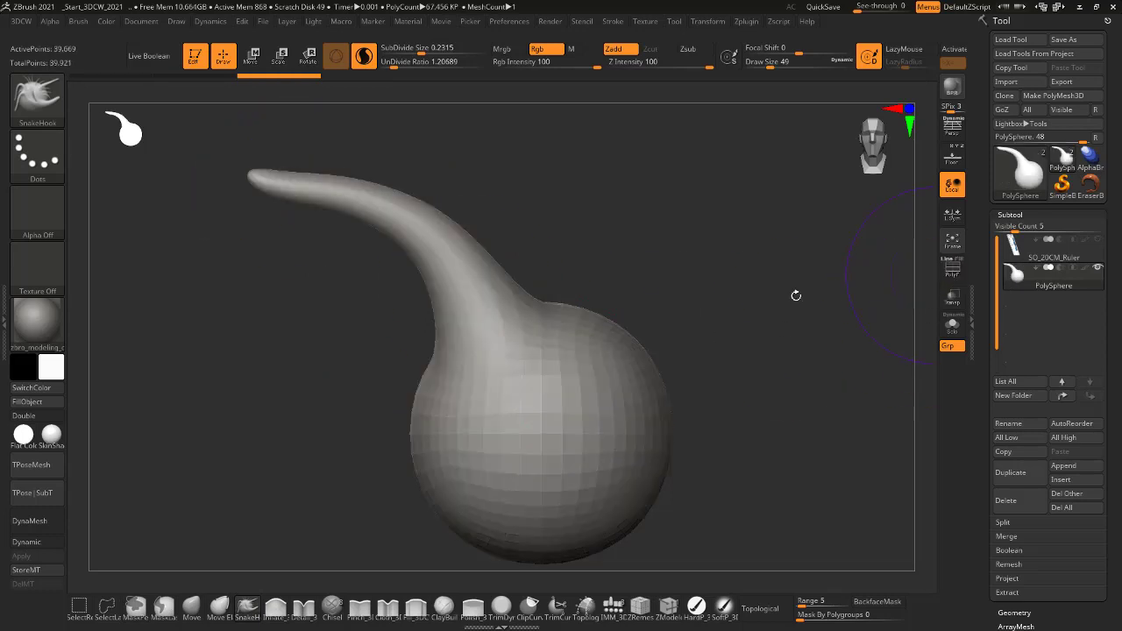
{"action": "right_click_drag", "start_coordinate": [267, 176], "coordinate": [377, 302]}
{"action": "left_click", "coordinate": [953, 274]}
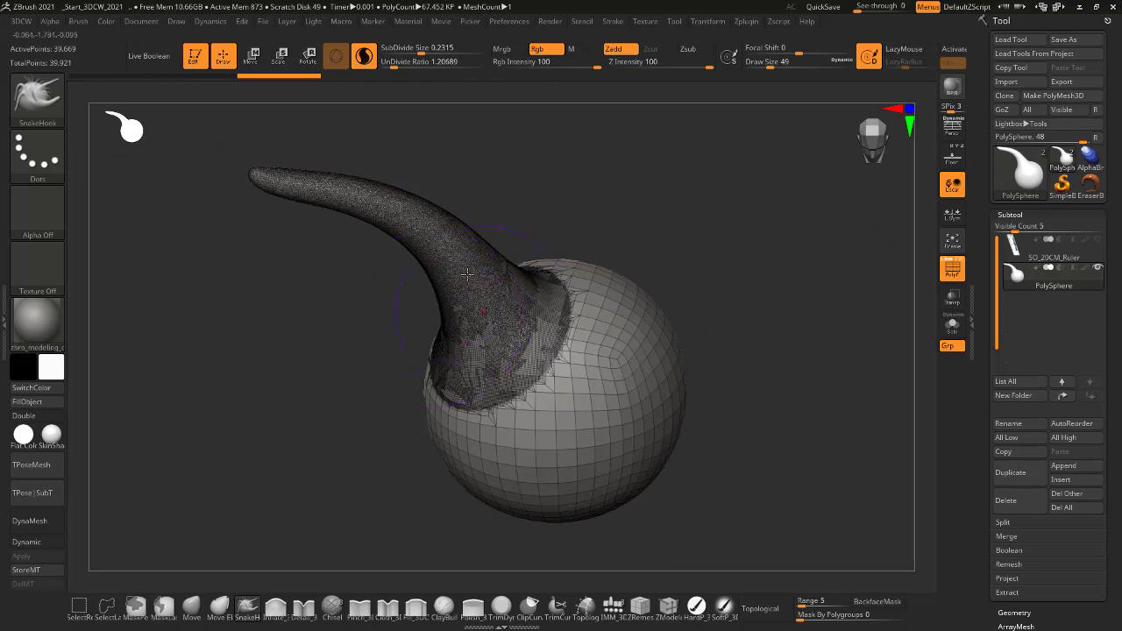
{"action": "right_click_drag", "start_coordinate": [499, 310], "coordinate": [430, 87], "text": "ctrl"}
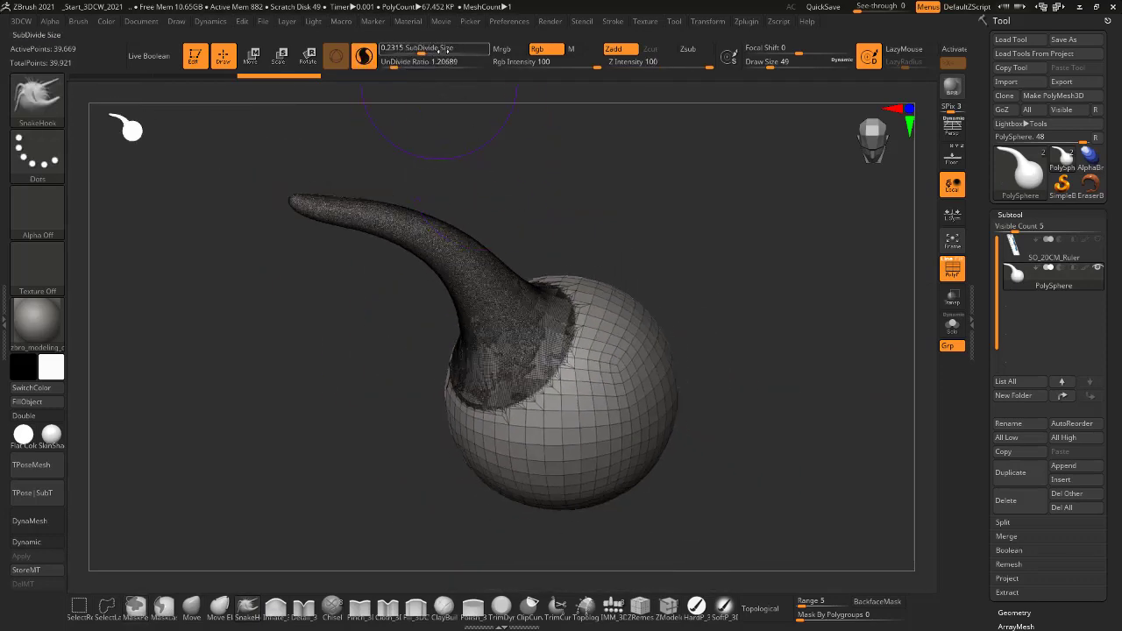
- Set the Sculptris Pro SubDivide Size to 1 and pull a second horn from the sphere's opposite upper side, hiding the wireframe to compare
{"action": "left_click", "coordinate": [432, 49]}
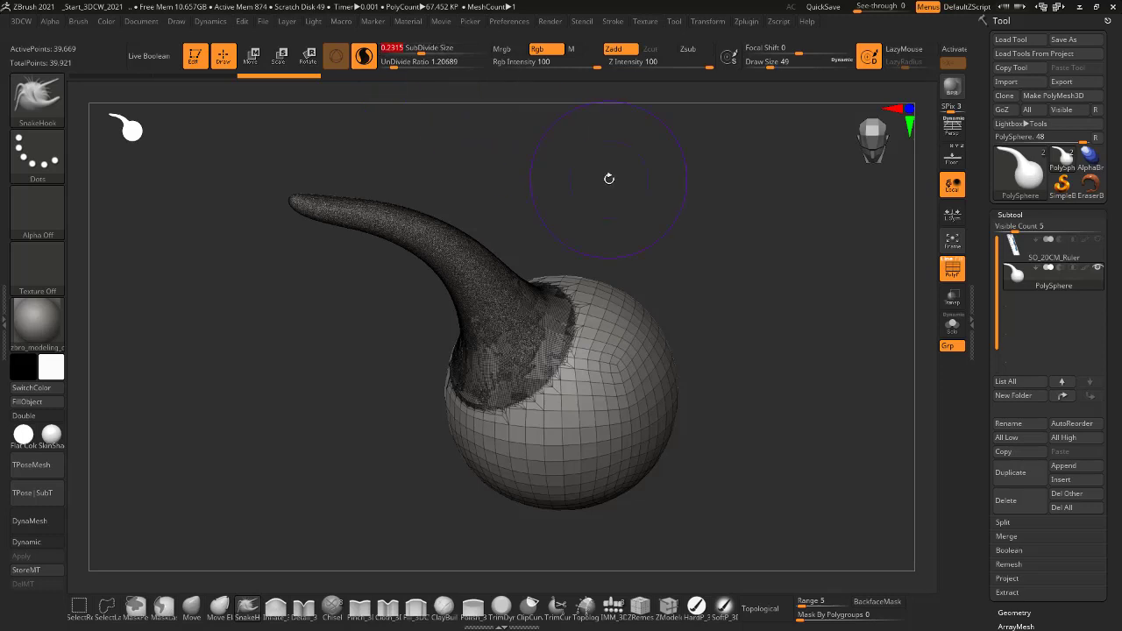
{"action": "right_click_drag", "start_coordinate": [561, 199], "coordinate": [638, 392]}
{"action": "mouse_move", "coordinate": [615, 360]}
{"action": "left_mouse_down"}
{"action": "mouse_move", "coordinate": [646, 245]}
{"action": "mouse_move", "coordinate": [765, 206]}
{"action": "mouse_move", "coordinate": [759, 214]}
{"action": "left_mouse_up"}
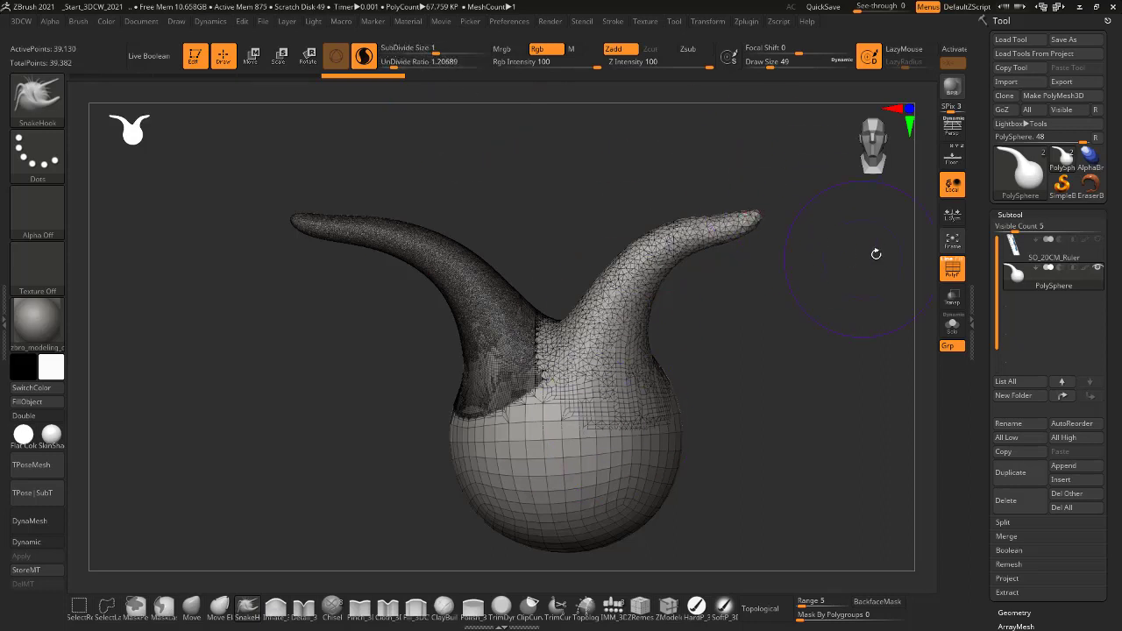
{"action": "left_click", "coordinate": [952, 272]}
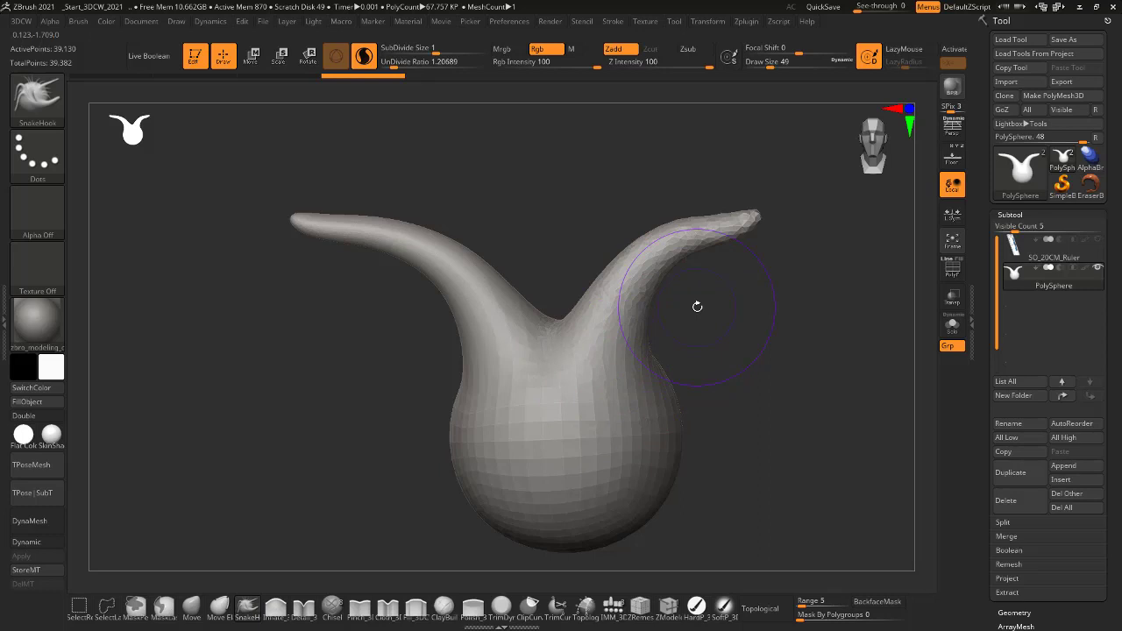
{"action": "right_click_drag", "start_coordinate": [696, 308], "coordinate": [467, 311], "text": "ctrl"}
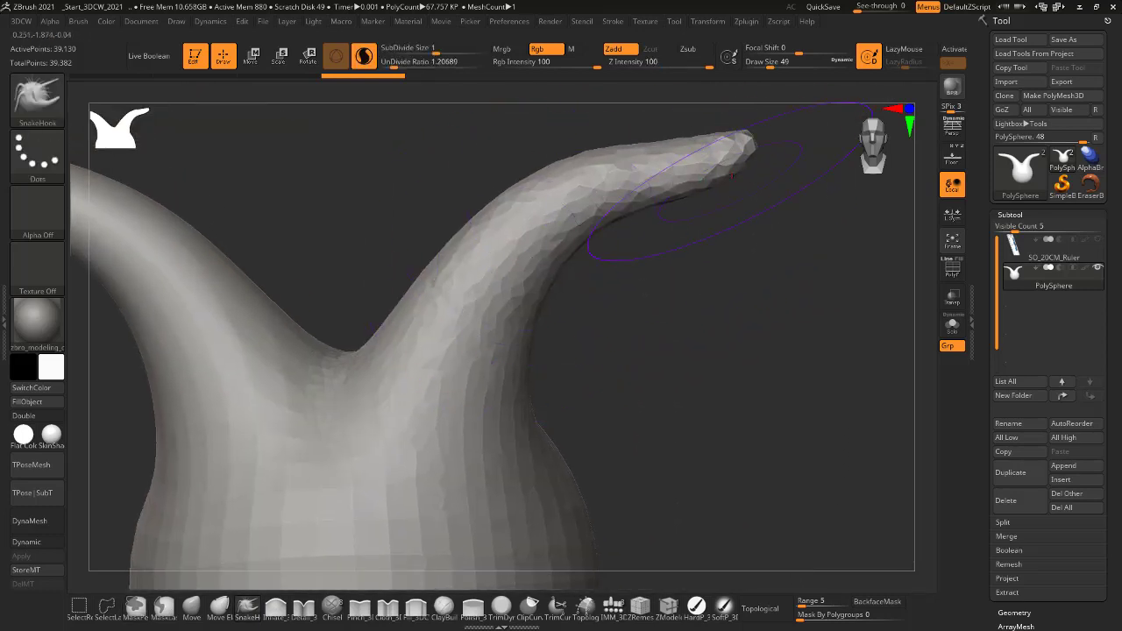
{"action": "right_click_drag", "start_coordinate": [634, 297], "coordinate": [523, 294], "text": "ctrl"}
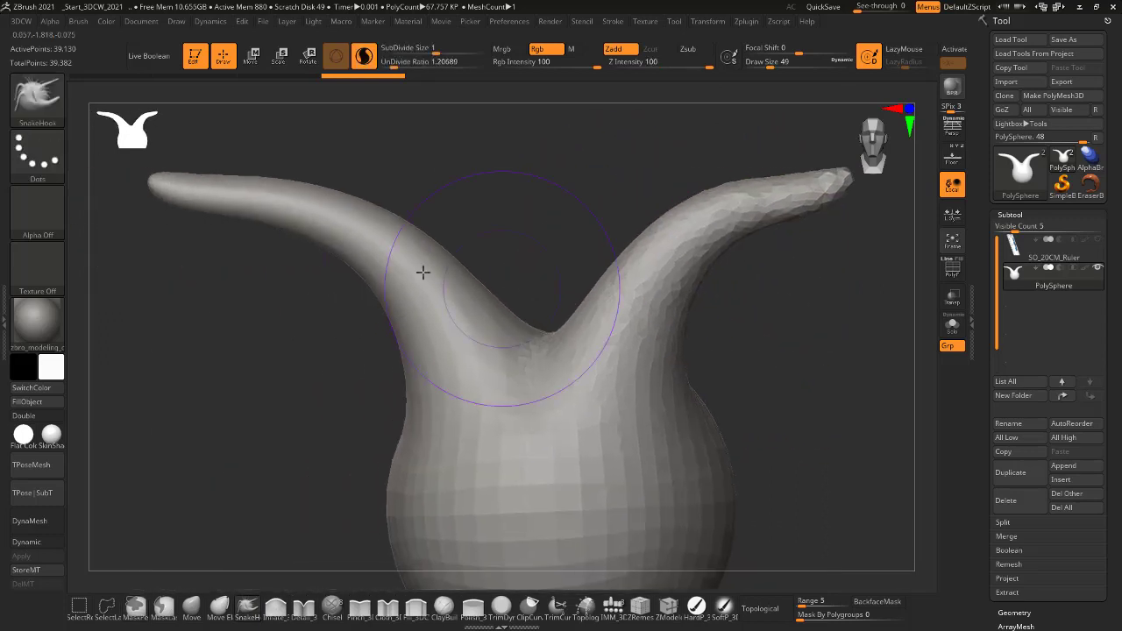
- Activate Dynamic Subdiv on the two-horned mesh to preview a smoother surface
{"action": "key", "text": "d"}
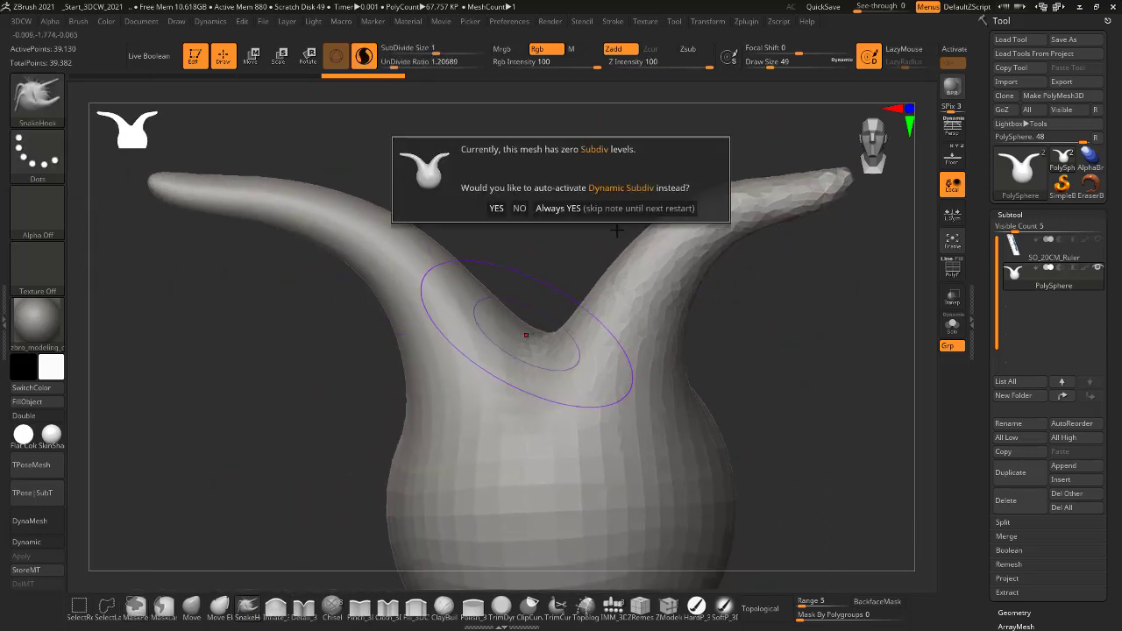
{"action": "left_click", "coordinate": [496, 208]}
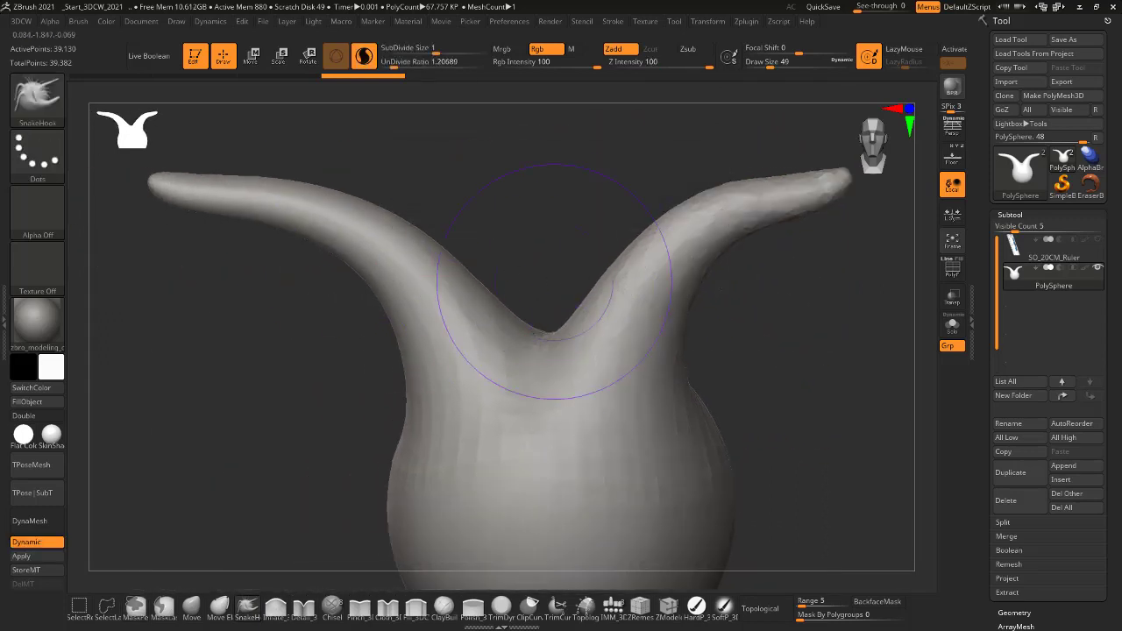
{"action": "key", "text": "ctrl"}
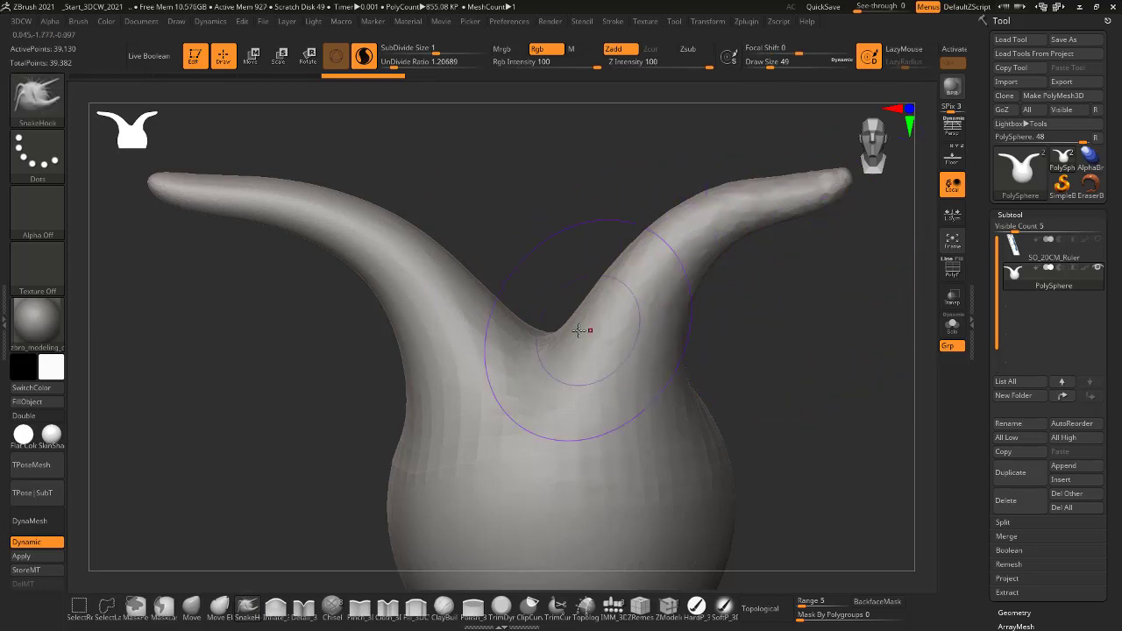
{"action": "key", "text": "ctrl"}
- Undo the Dynamic Subdiv preview and the second horn, leaving only the first, dense horn
{"action": "key", "text": "ctrl+z"}
{"action": "key", "text": "ctrl+z"}
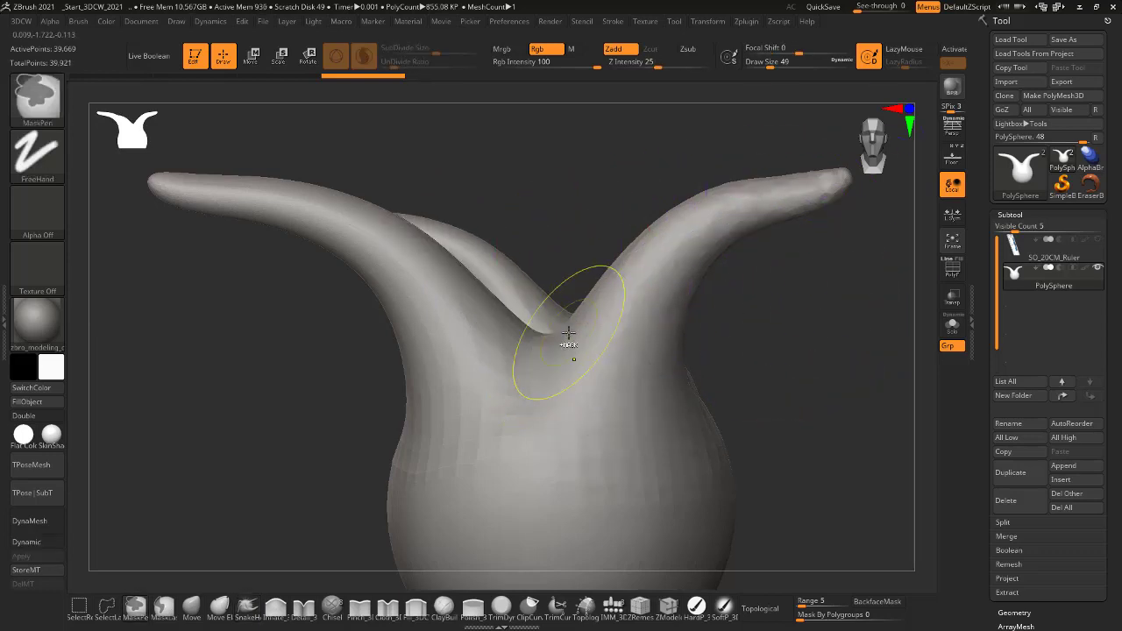
{"action": "key", "text": "ctrl+z"}
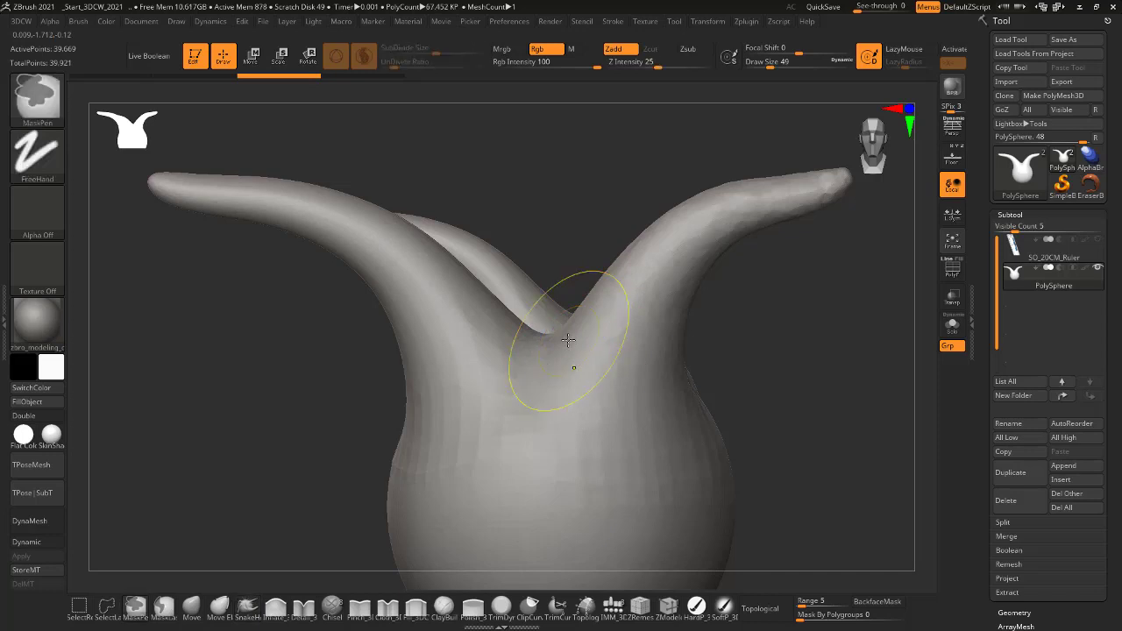
{"action": "key", "text": "ctrl+z"}
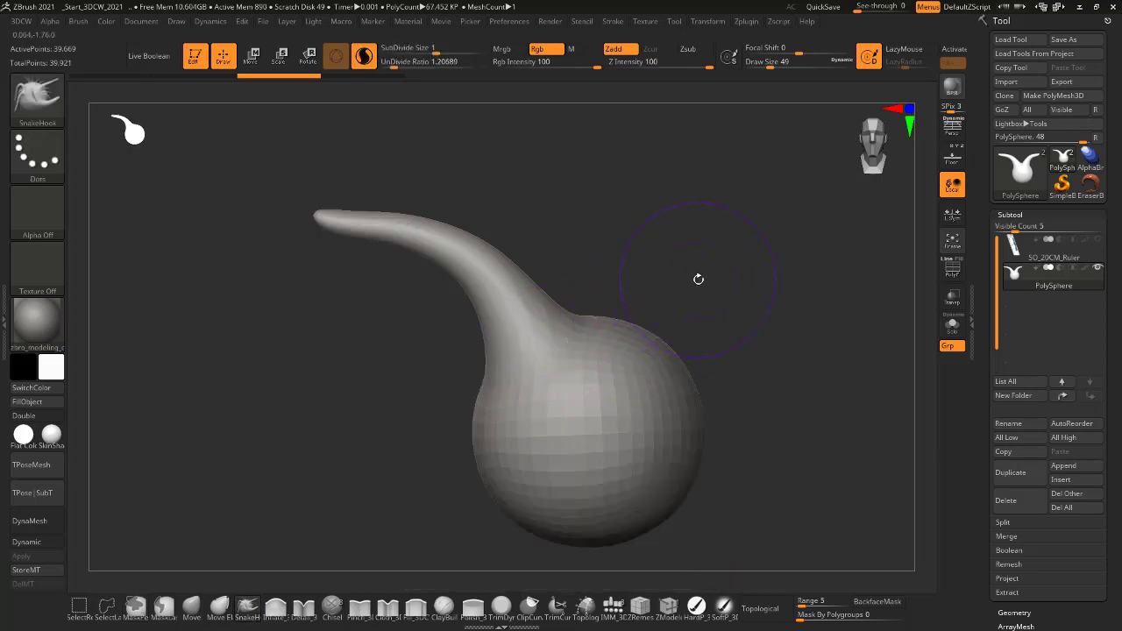
{"action": "left_click_drag", "start_coordinate": [710, 272], "coordinate": [650, 264], "text": "alt"}
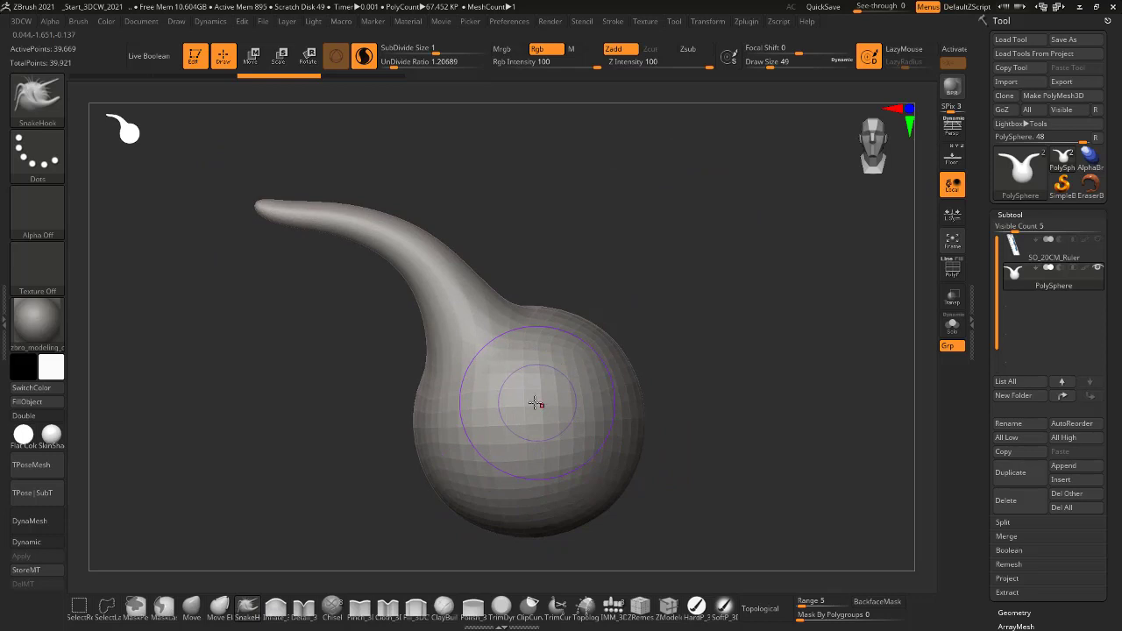
{"action": "right_click_drag", "start_coordinate": [535, 404], "coordinate": [512, 390]}
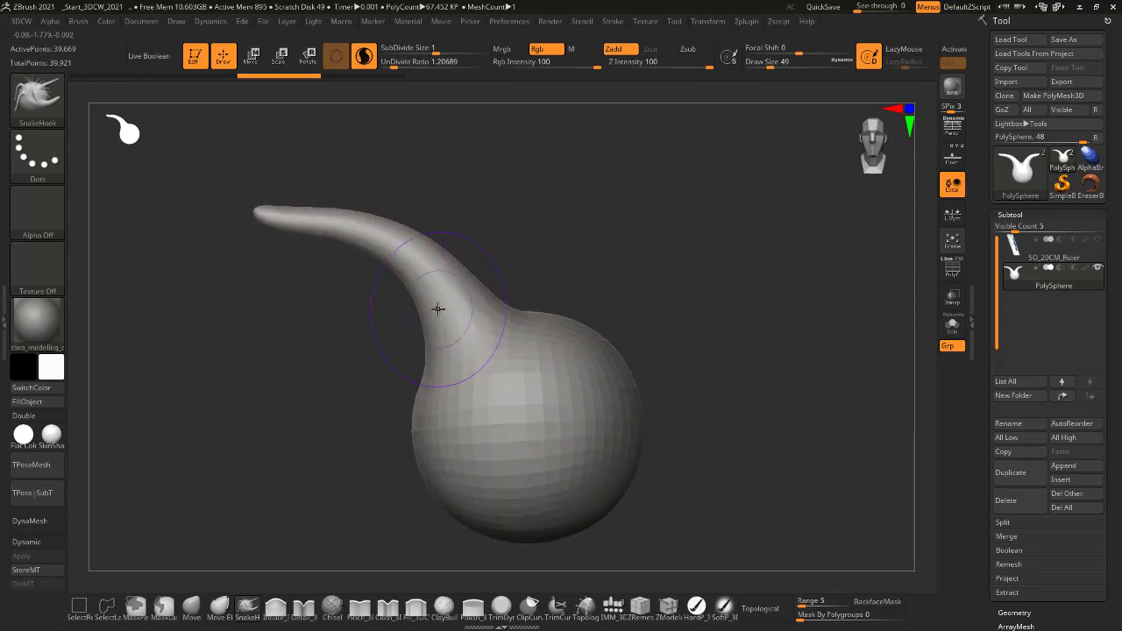
- Set the draw size to 31 and smooth the middle of the horn until its tip separates from the sphere, then hide the wireframe
{"action": "left_click", "coordinate": [952, 268]}
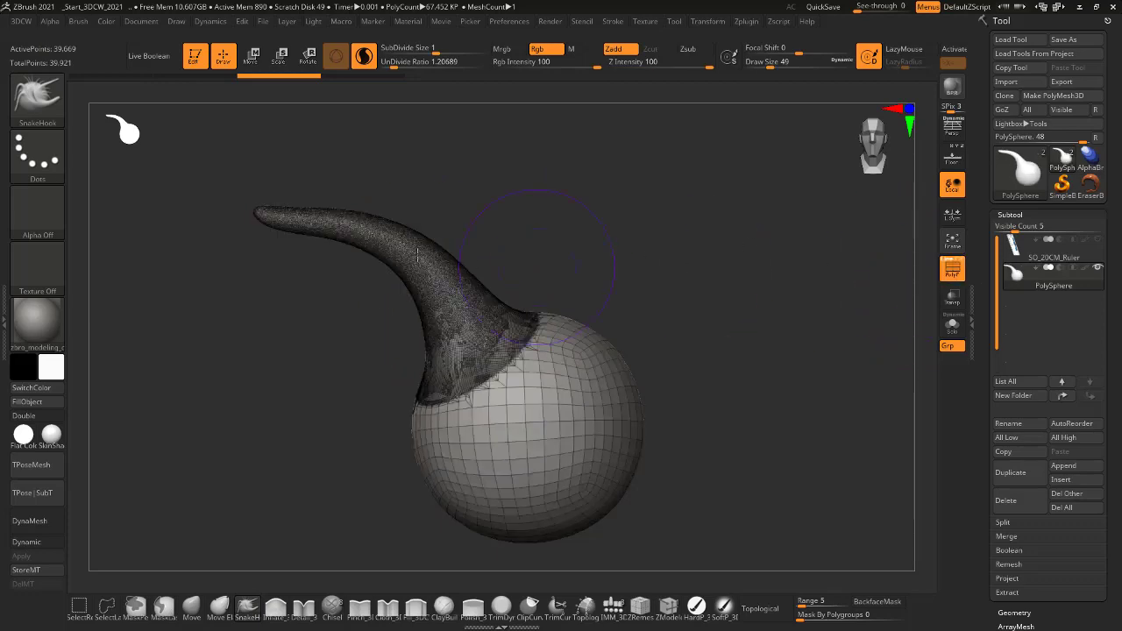
{"action": "right_click_drag", "start_coordinate": [418, 255], "coordinate": [537, 219], "text": "ctrl"}
{"action": "key", "text": "s"}
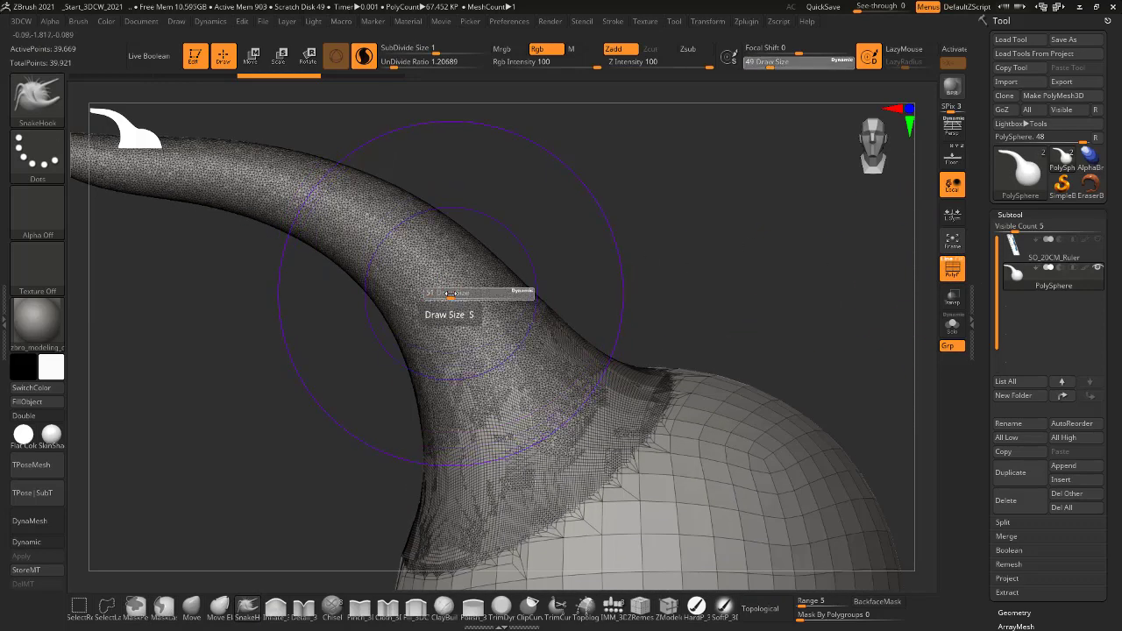
{"action": "mouse_move", "coordinate": [444, 285]}
{"action": "left_mouse_down", "text": "shift"}
{"action": "mouse_move", "coordinate": [423, 278]}
{"action": "mouse_move", "coordinate": [396, 307]}
{"action": "mouse_move", "coordinate": [439, 263]}
{"action": "mouse_move", "coordinate": [412, 296]}
{"action": "mouse_move", "coordinate": [329, 206]}
{"action": "mouse_move", "coordinate": [425, 259]}
{"action": "mouse_move", "coordinate": [333, 201]}
{"action": "mouse_move", "coordinate": [419, 257]}
{"action": "mouse_move", "coordinate": [433, 208]}
{"action": "left_mouse_up", "text": "shift"}
{"action": "mouse_move", "coordinate": [434, 208]}
{"action": "right_mouse_down", "text": "ctrl"}
{"action": "mouse_move", "coordinate": [485, 335]}
{"action": "mouse_move", "coordinate": [480, 276]}
{"action": "right_mouse_up", "text": "ctrl"}
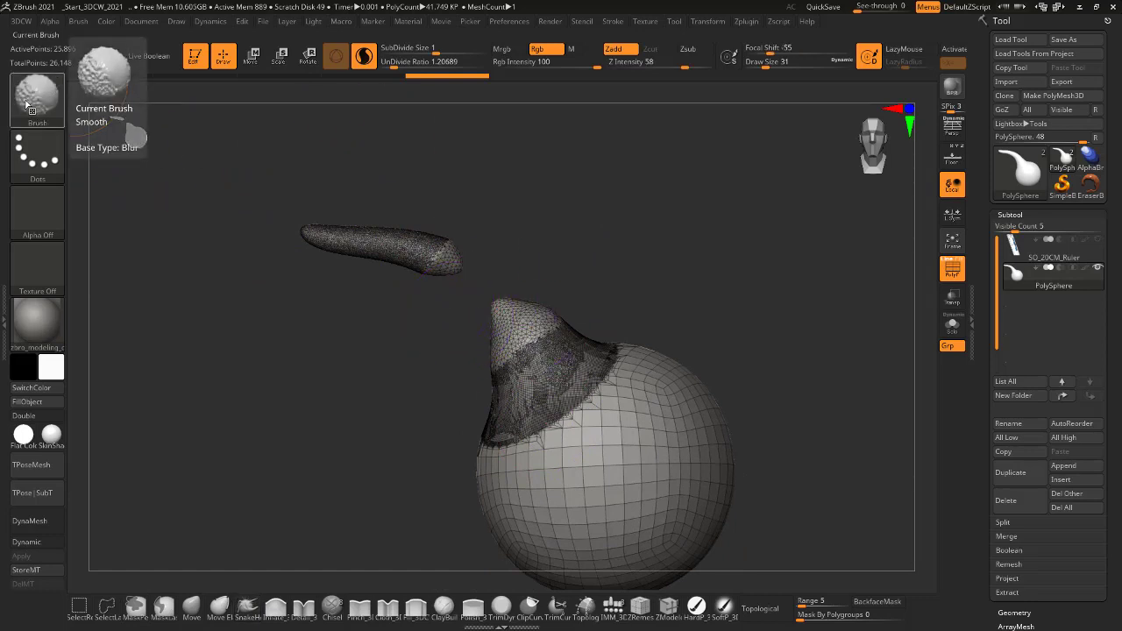
{"action": "left_click", "coordinate": [952, 271]}
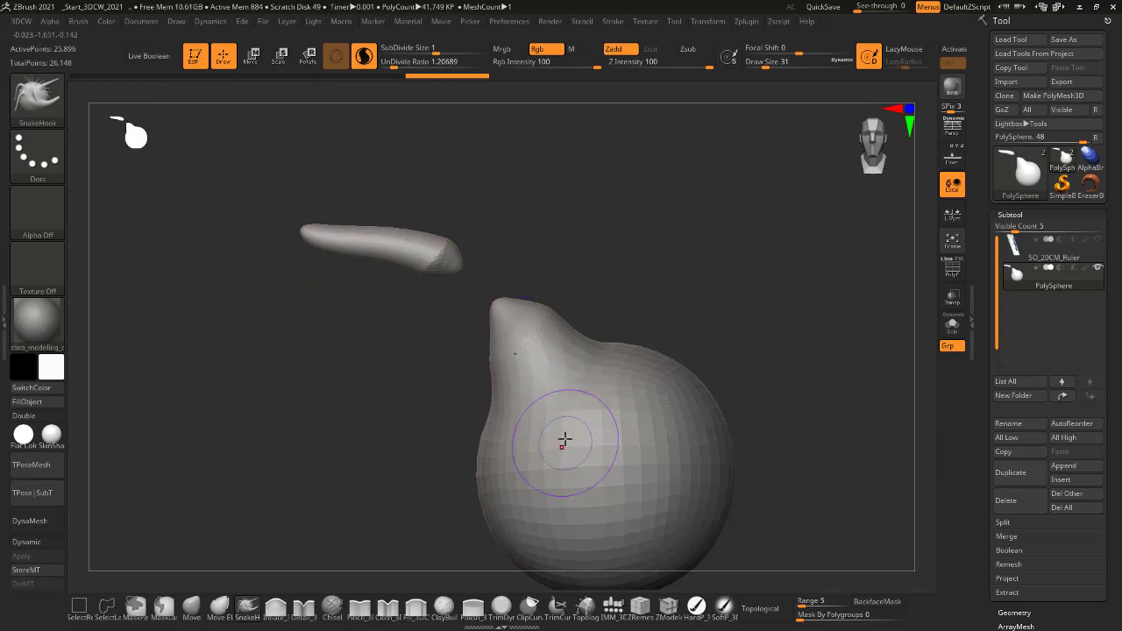
- Switch to the ClayBuildup brush and show the wireframe on the sphere with the detached horn tip
{"action": "right_click_drag", "start_coordinate": [516, 342], "coordinate": [473, 278]}
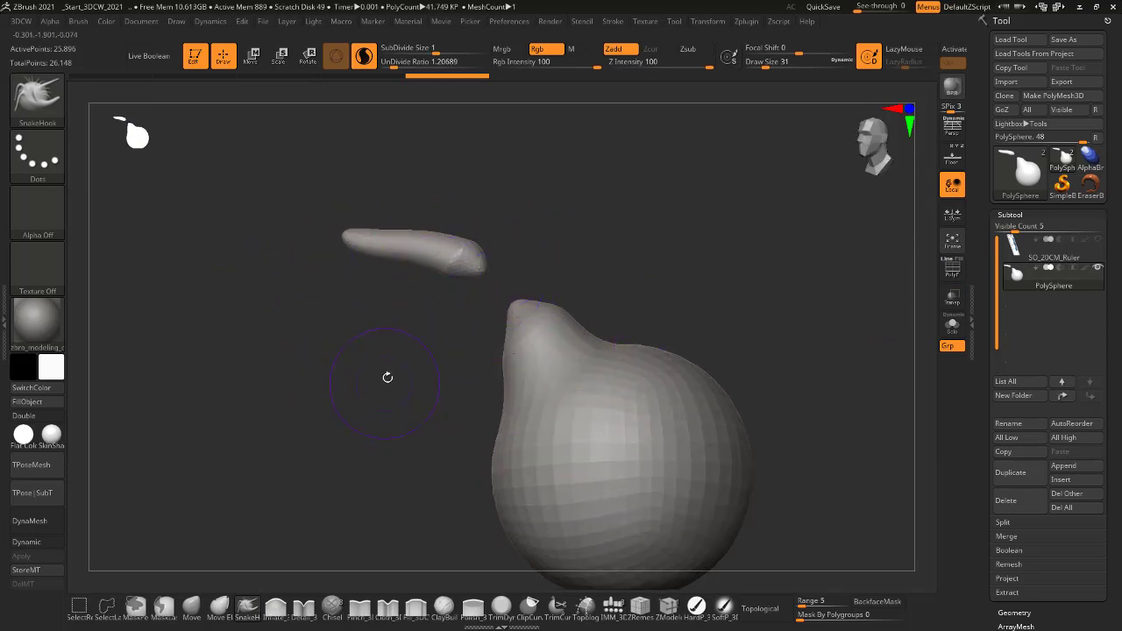
{"action": "right_click_drag", "start_coordinate": [429, 348], "coordinate": [460, 355]}
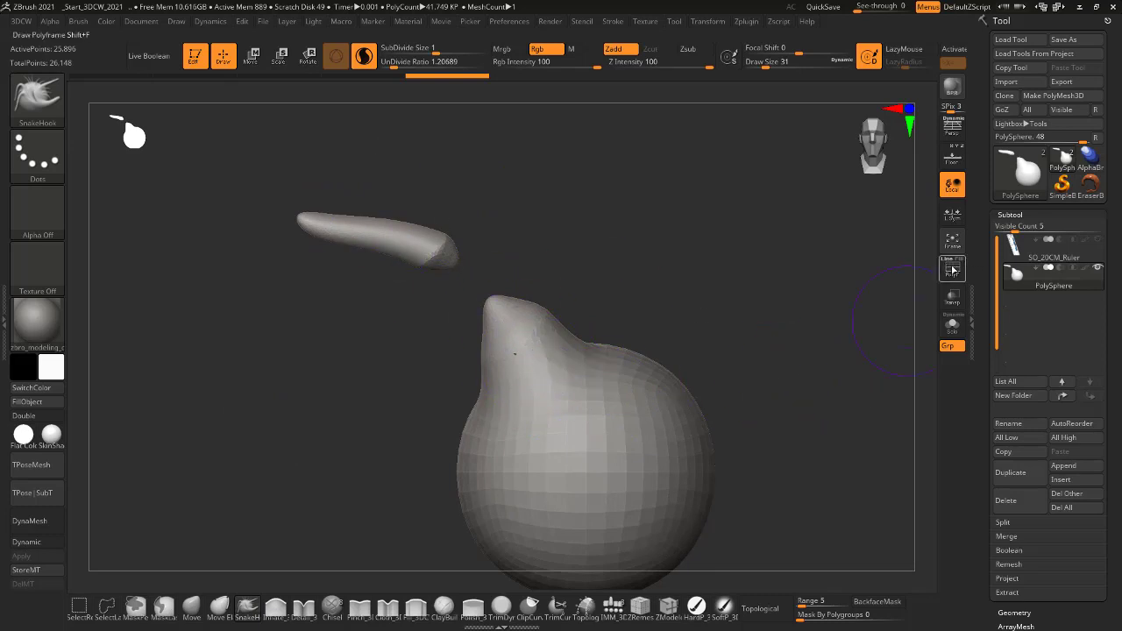
{"action": "right_click_drag", "start_coordinate": [573, 307], "coordinate": [574, 253], "text": "ctrl"}
{"action": "key", "text": "b"}
{"action": "key", "text": "c"}
{"action": "key", "text": "b"}
{"action": "right_click_drag", "start_coordinate": [815, 434], "coordinate": [760, 439]}
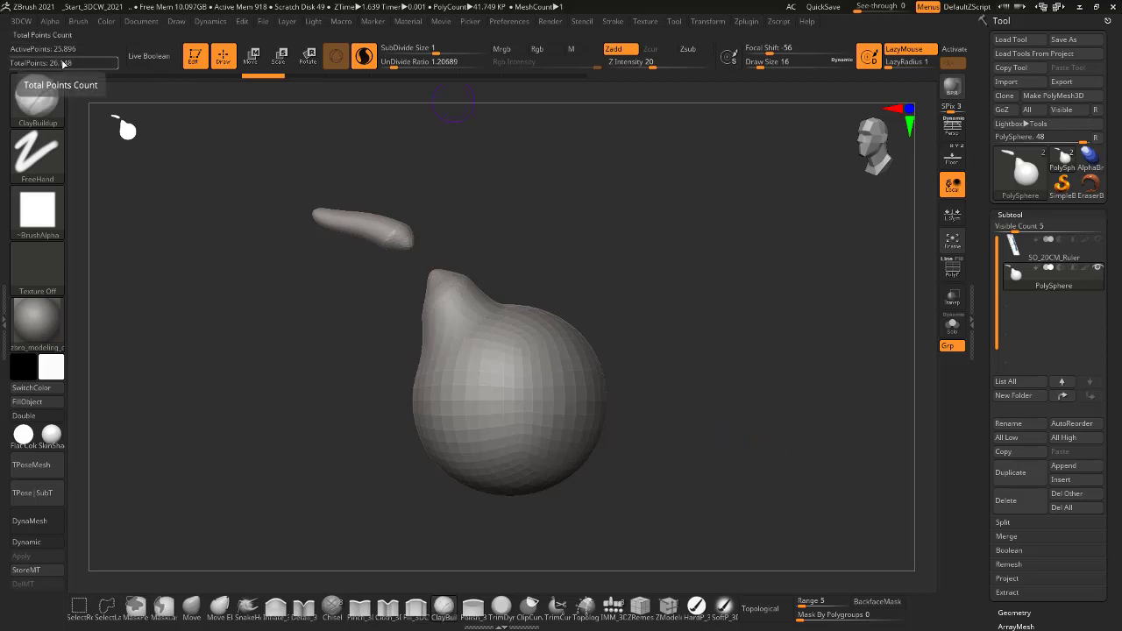
{"action": "right_click_drag", "start_coordinate": [345, 396], "coordinate": [381, 452], "text": "ctrl"}
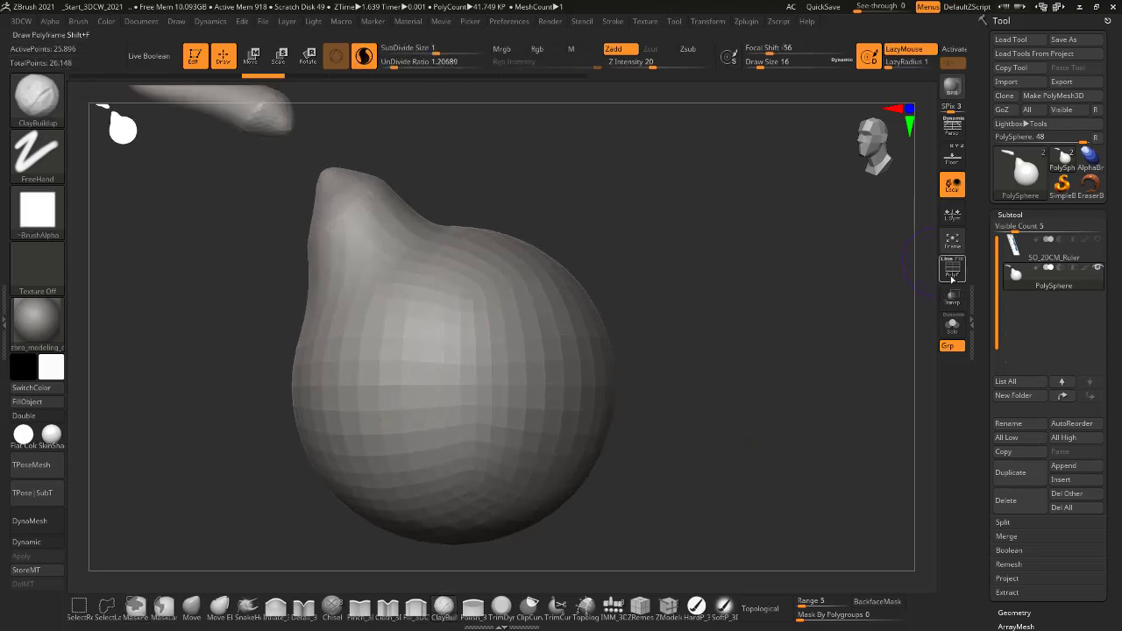
{"action": "left_click", "coordinate": [952, 269]}
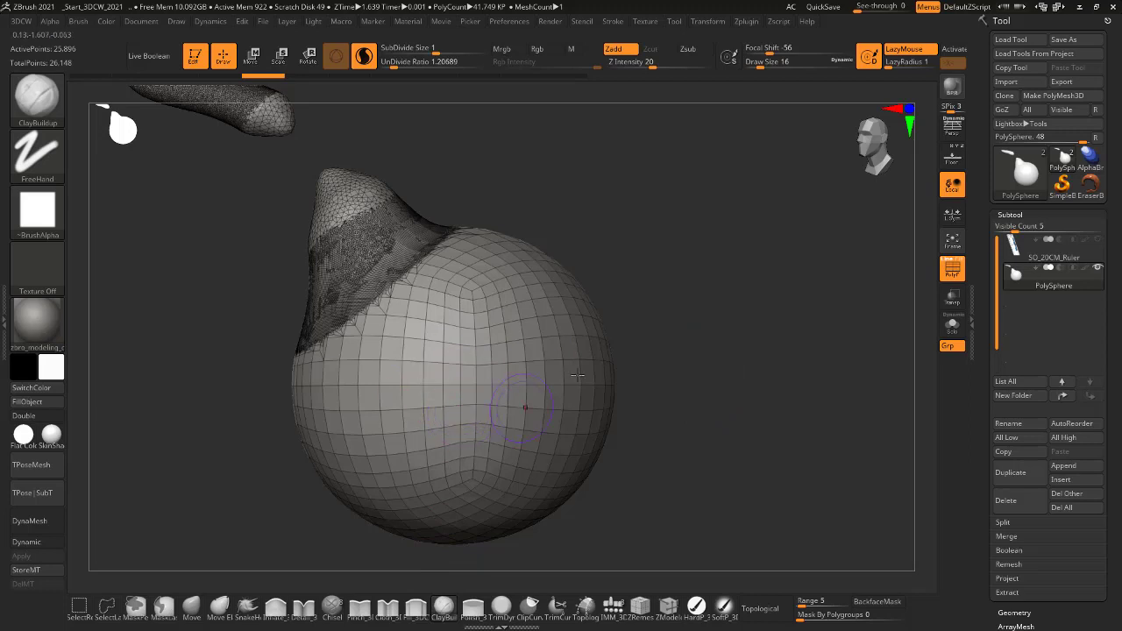
- Set the Smooth brush's Z Intensity to 0 and smooth over the sphere's front to densify its mesh, then hide the wireframe
{"action": "key", "text": "shift"}
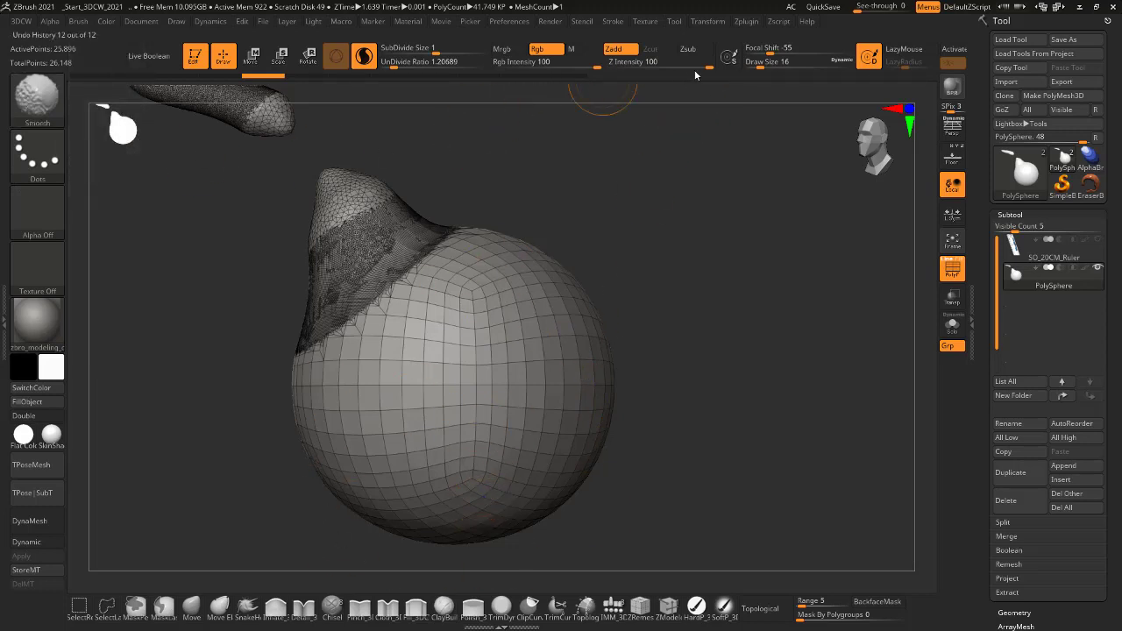
{"action": "left_click_drag", "start_coordinate": [648, 63], "coordinate": [594, 62]}
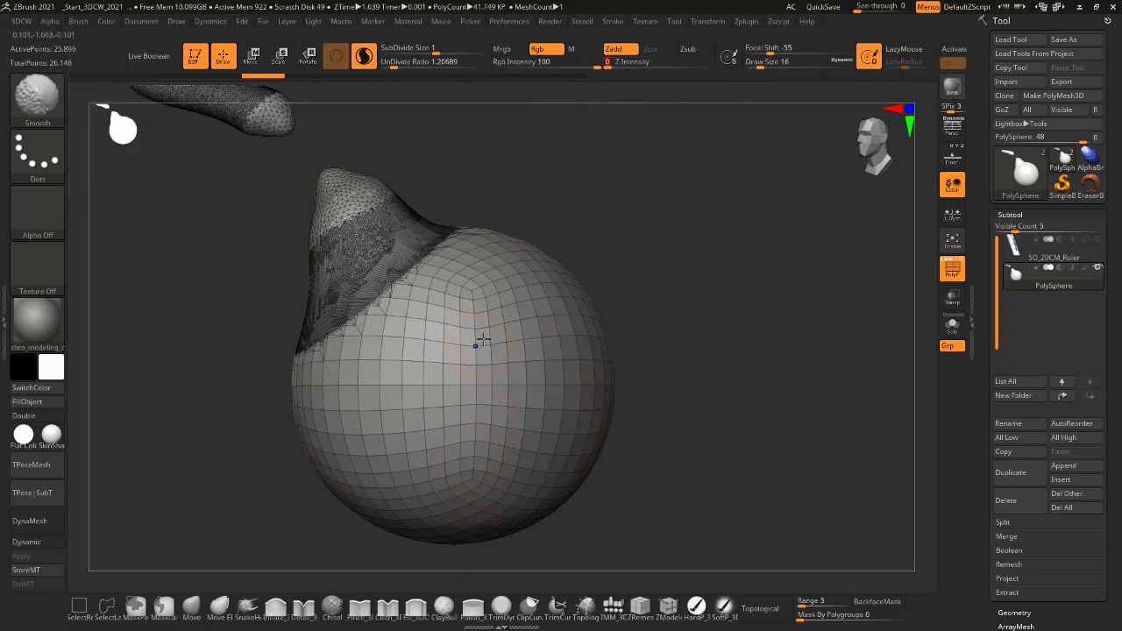
{"action": "mouse_move", "coordinate": [494, 363]}
{"action": "left_mouse_down", "text": "shift"}
{"action": "mouse_move", "coordinate": [443, 405]}
{"action": "mouse_move", "coordinate": [502, 334]}
{"action": "mouse_move", "coordinate": [541, 449]}
{"action": "mouse_move", "coordinate": [535, 420]}
{"action": "mouse_move", "coordinate": [498, 475]}
{"action": "mouse_move", "coordinate": [419, 412]}
{"action": "mouse_move", "coordinate": [465, 342]}
{"action": "mouse_move", "coordinate": [516, 442]}
{"action": "left_mouse_up", "text": "shift"}
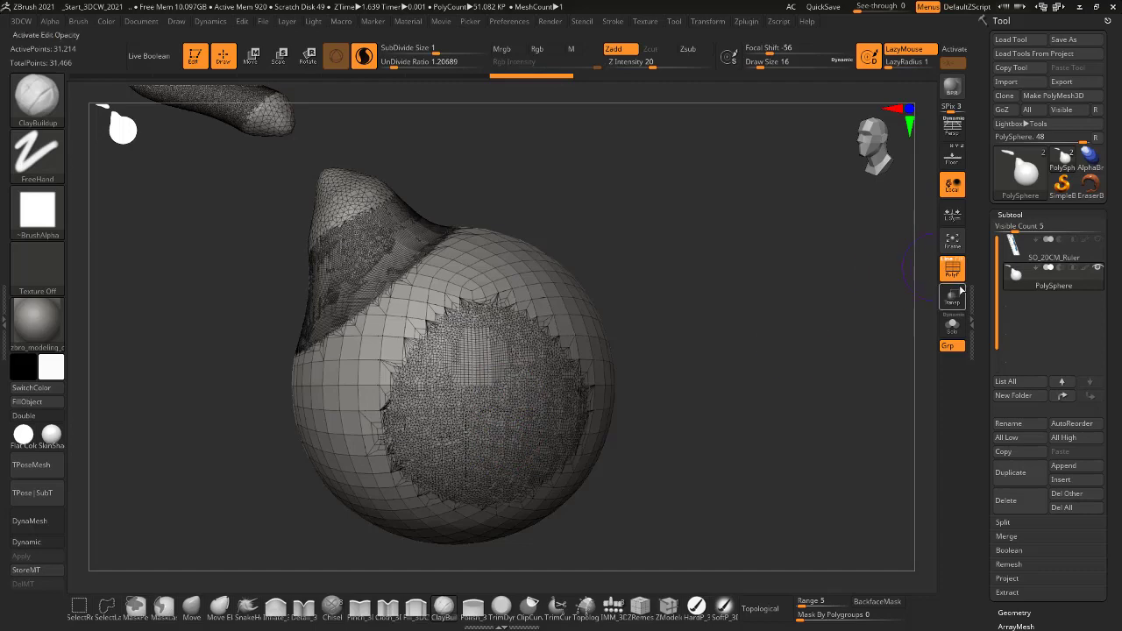
{"action": "key", "text": "shift+f"}
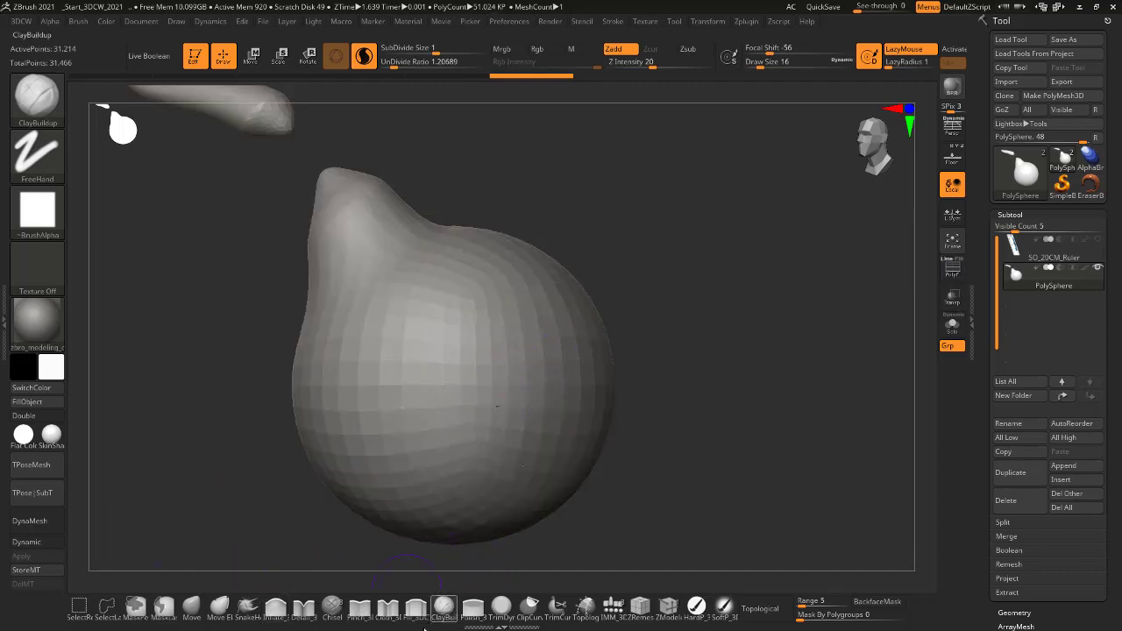
- Turn off Sculptris Pro and build up a ClayBuildup lump on the sphere's dense front patch, checking it briefly with the wireframe
{"action": "left_click", "coordinate": [443, 616]}
{"action": "left_click", "coordinate": [364, 57]}
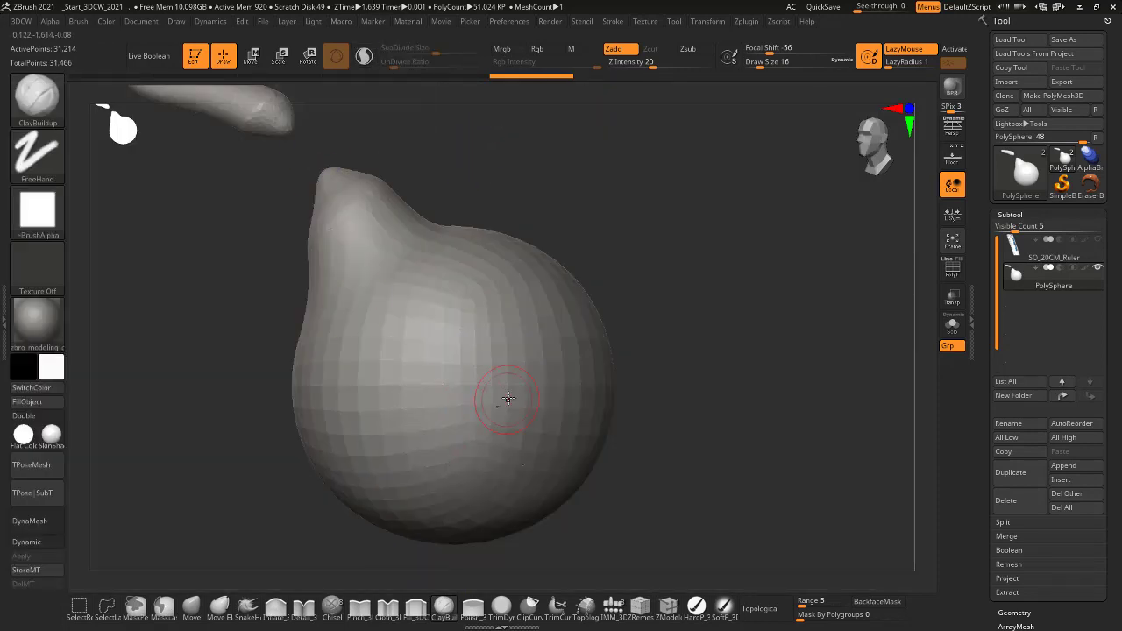
{"action": "mouse_move", "coordinate": [489, 421]}
{"action": "left_mouse_down"}
{"action": "mouse_move", "coordinate": [476, 444]}
{"action": "mouse_move", "coordinate": [478, 424]}
{"action": "mouse_move", "coordinate": [501, 421]}
{"action": "left_mouse_up"}
{"action": "left_click", "coordinate": [952, 268]}
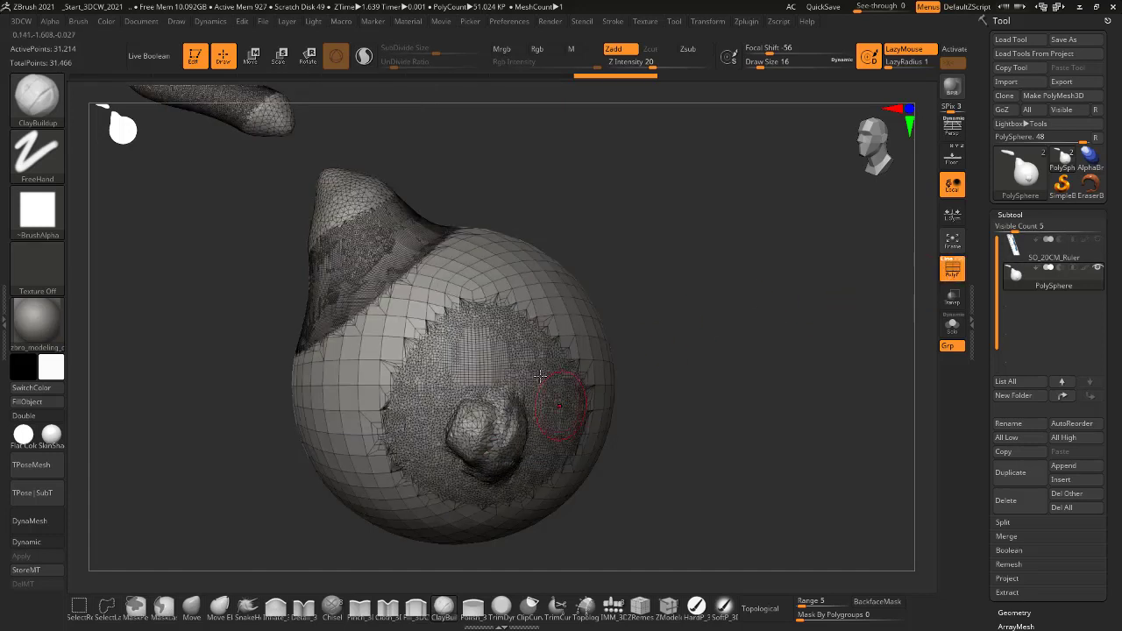
{"action": "left_click", "coordinate": [951, 270]}
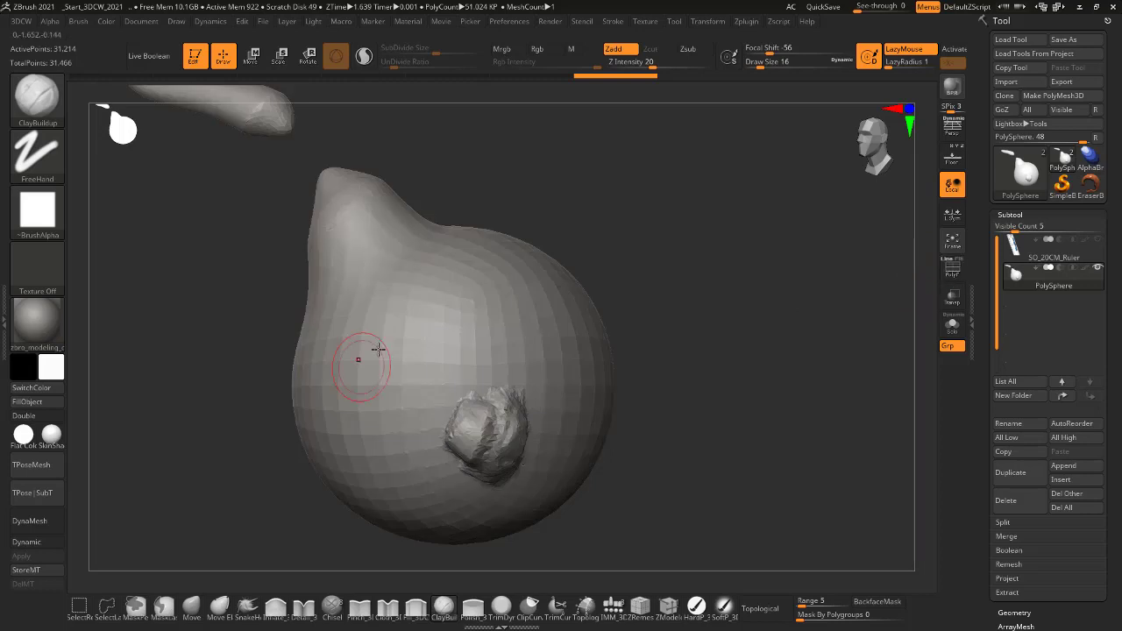
- Try a ClayBuildup stroke on the sphere's coarse upper area for comparison, then undo it and the lump on the dense patch
{"action": "mouse_move", "coordinate": [522, 286]}
{"action": "left_mouse_down"}
{"action": "mouse_move", "coordinate": [512, 274]}
{"action": "mouse_move", "coordinate": [547, 285]}
{"action": "mouse_move", "coordinate": [485, 239]}
{"action": "mouse_move", "coordinate": [539, 280]}
{"action": "left_mouse_up"}
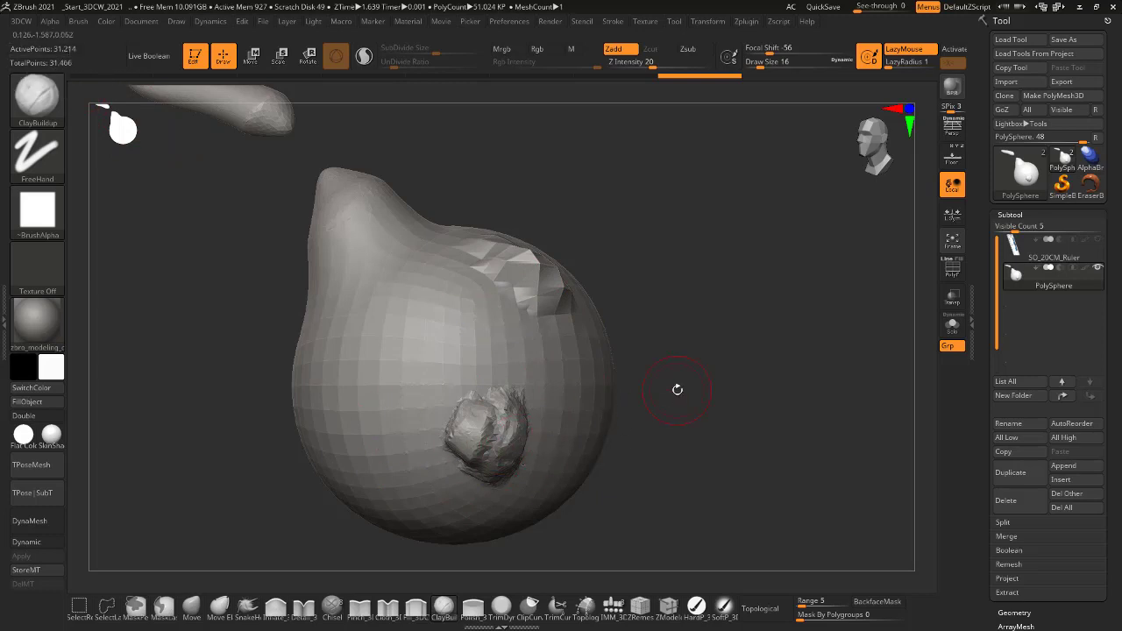
{"action": "key", "text": "ctrl+z"}
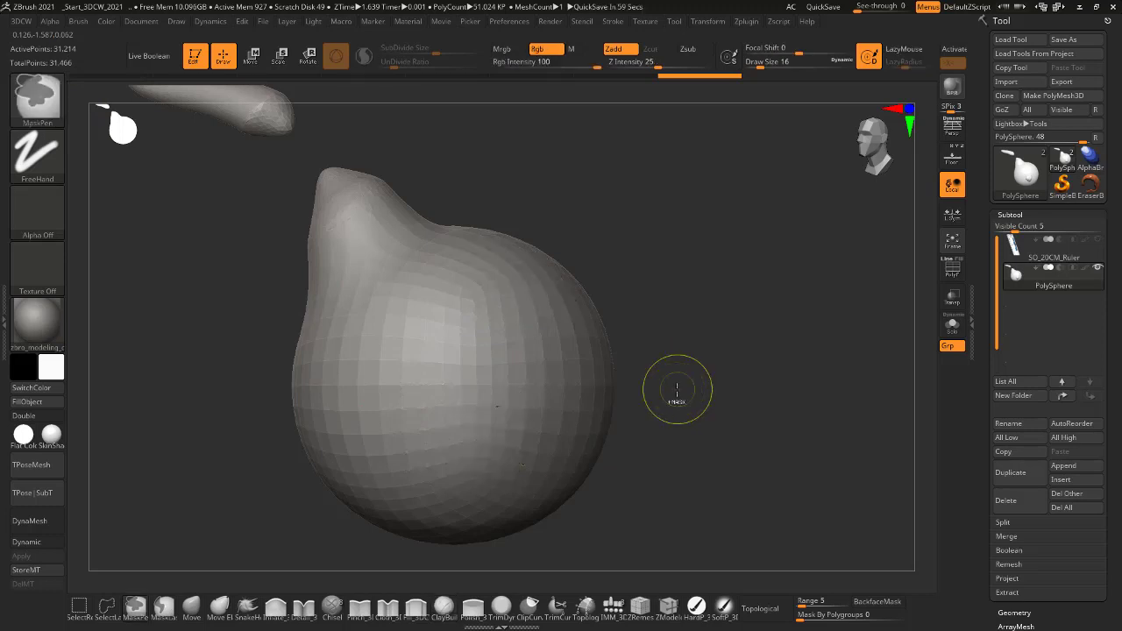
{"action": "key", "text": "ctrl+z"}
- Re-enable Sculptris Pro and pull two long thin curved horns from the sphere's right side with SnakeHook, checking their wireframe
{"action": "left_click_drag", "start_coordinate": [583, 351], "coordinate": [586, 414], "text": "alt"}
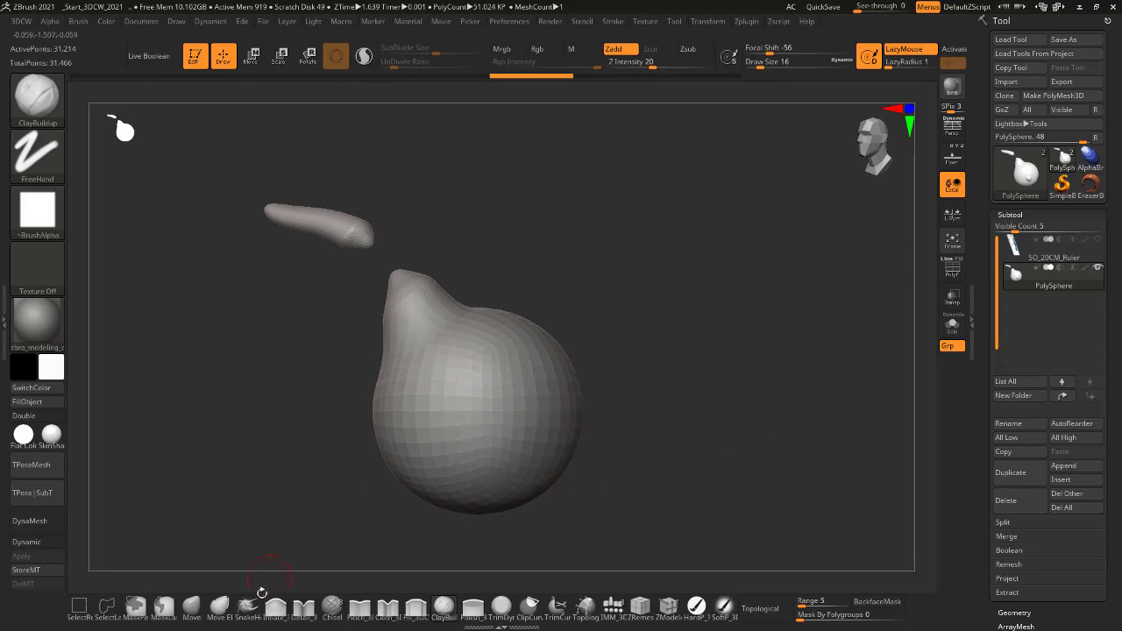
{"action": "left_click", "coordinate": [248, 606]}
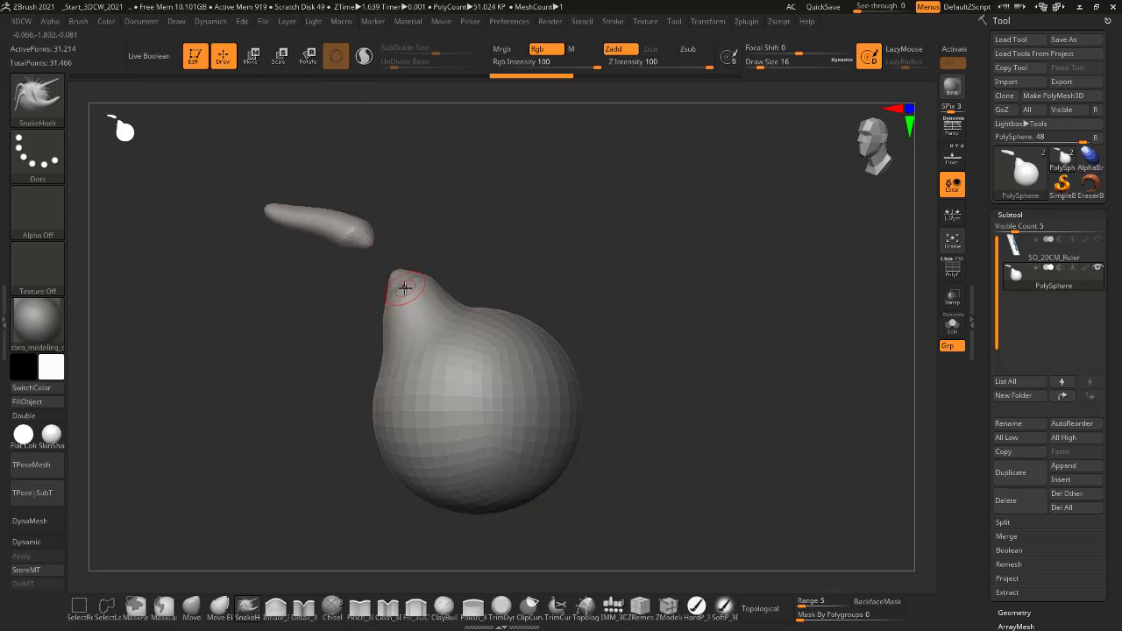
{"action": "left_click", "coordinate": [363, 55]}
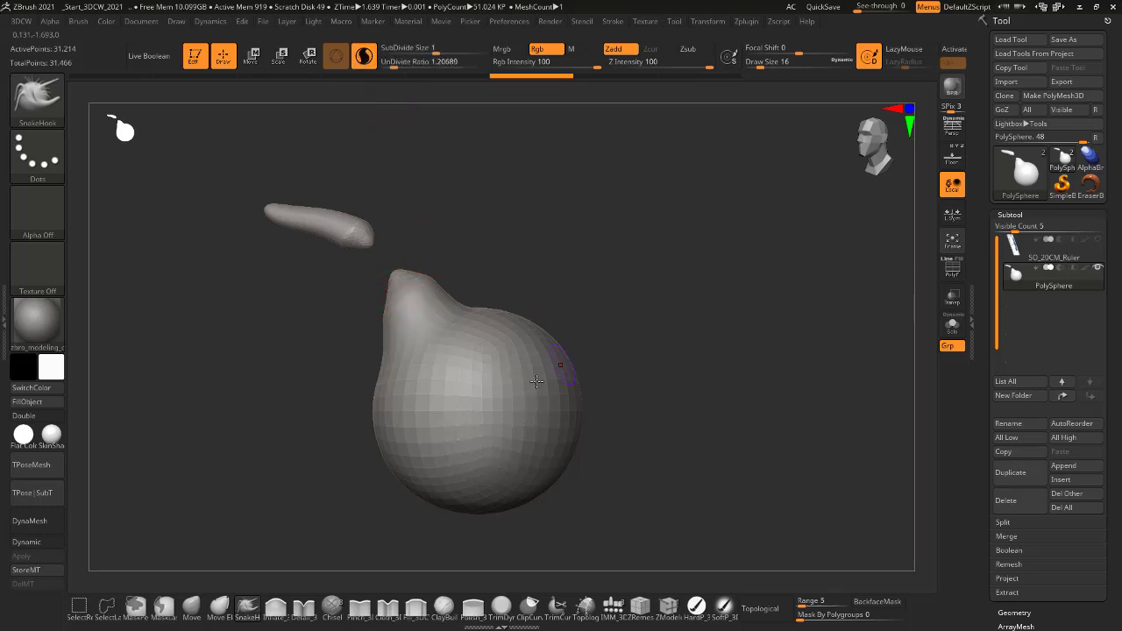
{"action": "left_click_drag", "start_coordinate": [544, 342], "coordinate": [660, 226]}
{"action": "left_click_drag", "start_coordinate": [516, 420], "coordinate": [758, 347]}
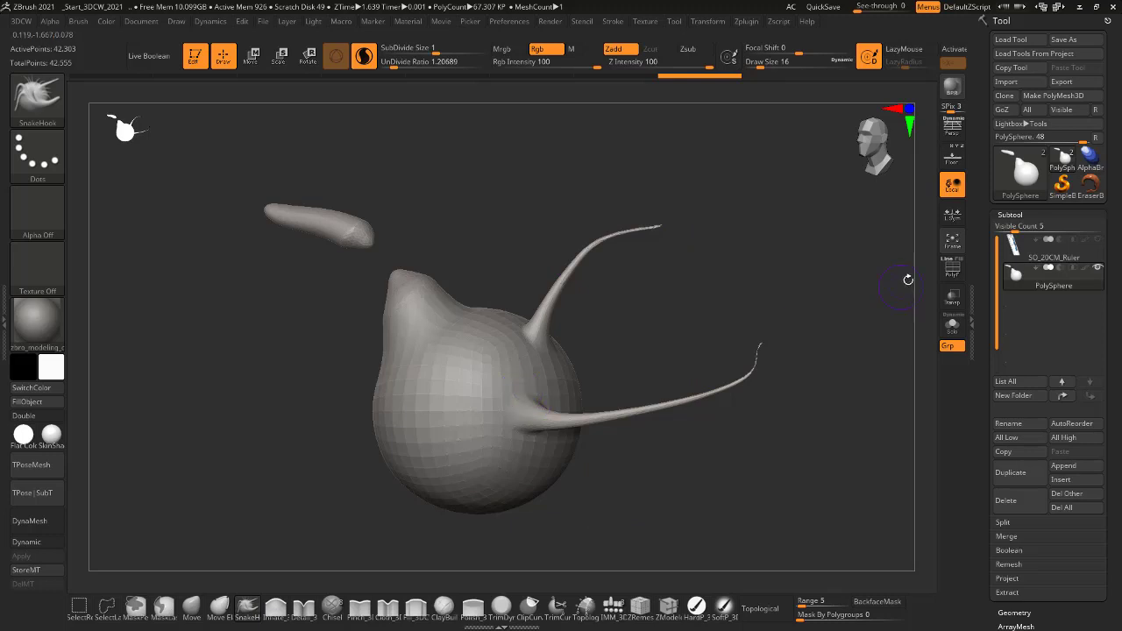
{"action": "left_click", "coordinate": [953, 271]}
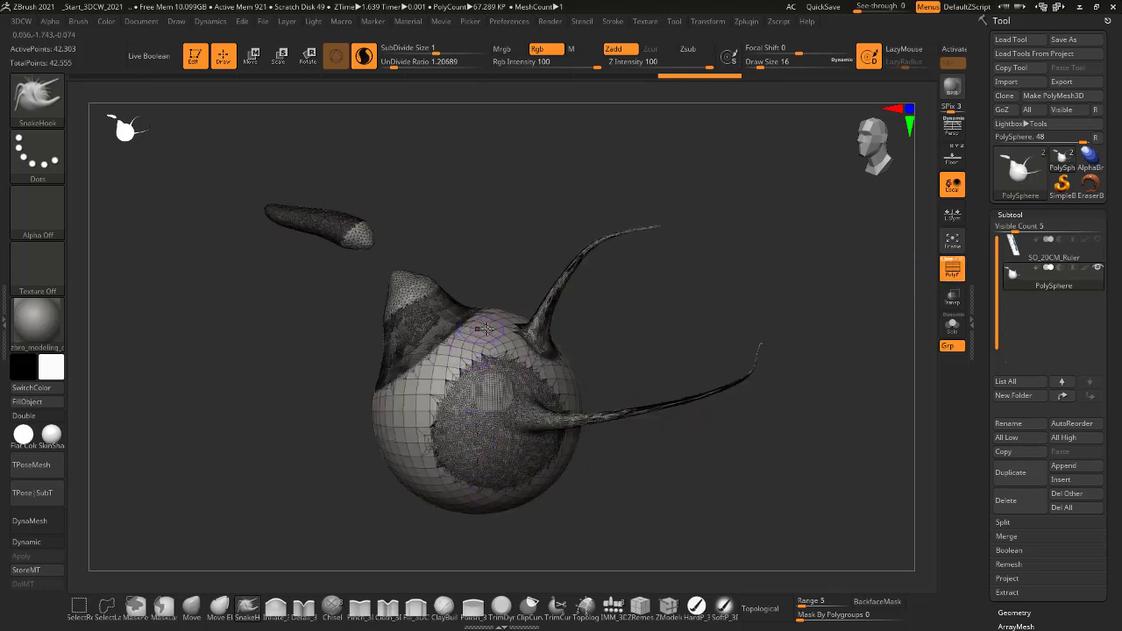
{"action": "left_click", "coordinate": [953, 271]}
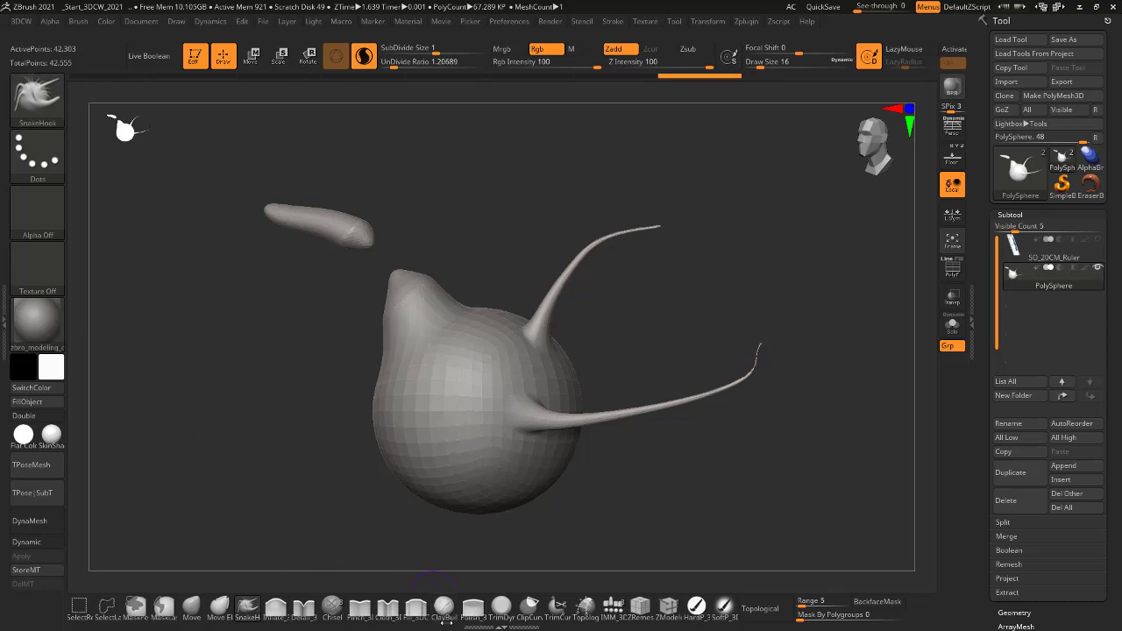
- Switch to ClayBuildup and build up broad clay strokes diagonally across the sphere's front with a draw size of 51
{"action": "left_click", "coordinate": [444, 605]}
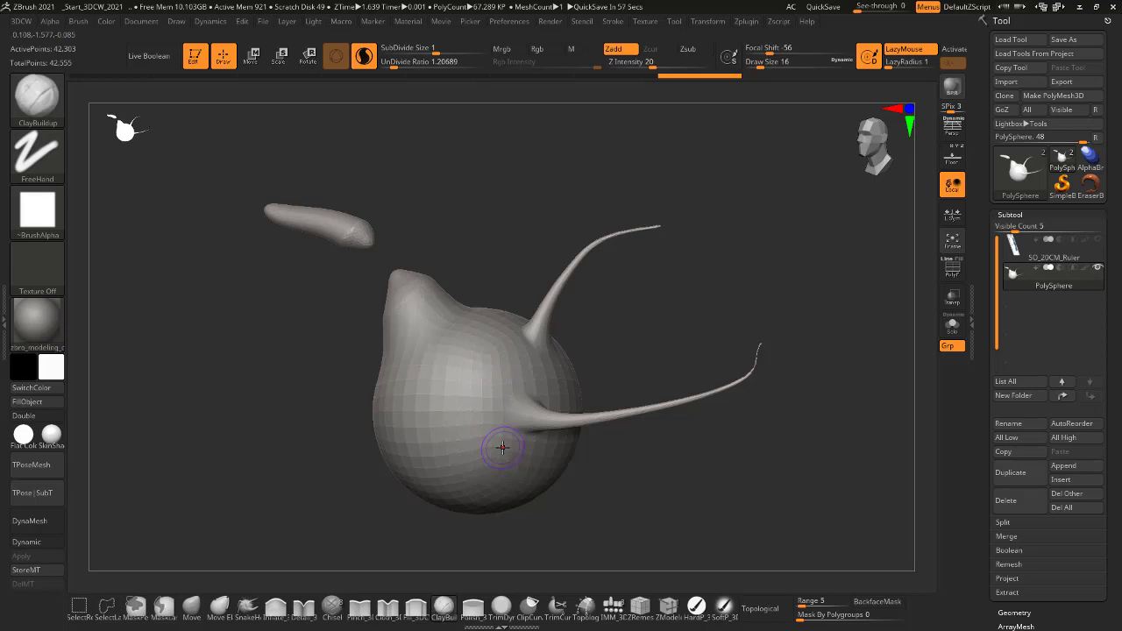
{"action": "right_click_drag", "start_coordinate": [479, 441], "coordinate": [405, 412], "text": "ctrl"}
{"action": "mouse_move", "coordinate": [439, 320]}
{"action": "left_mouse_down"}
{"action": "mouse_move", "coordinate": [391, 350]}
{"action": "mouse_move", "coordinate": [356, 406]}
{"action": "mouse_move", "coordinate": [426, 342]}
{"action": "mouse_move", "coordinate": [403, 356]}
{"action": "mouse_move", "coordinate": [448, 339]}
{"action": "mouse_move", "coordinate": [432, 353]}
{"action": "mouse_move", "coordinate": [451, 366]}
{"action": "left_mouse_up"}
{"action": "key", "text": "s"}
{"action": "mouse_move", "coordinate": [496, 327]}
{"action": "left_mouse_down"}
{"action": "mouse_move", "coordinate": [470, 318]}
{"action": "mouse_move", "coordinate": [411, 391]}
{"action": "mouse_move", "coordinate": [464, 294]}
{"action": "mouse_move", "coordinate": [321, 426]}
{"action": "left_mouse_up"}
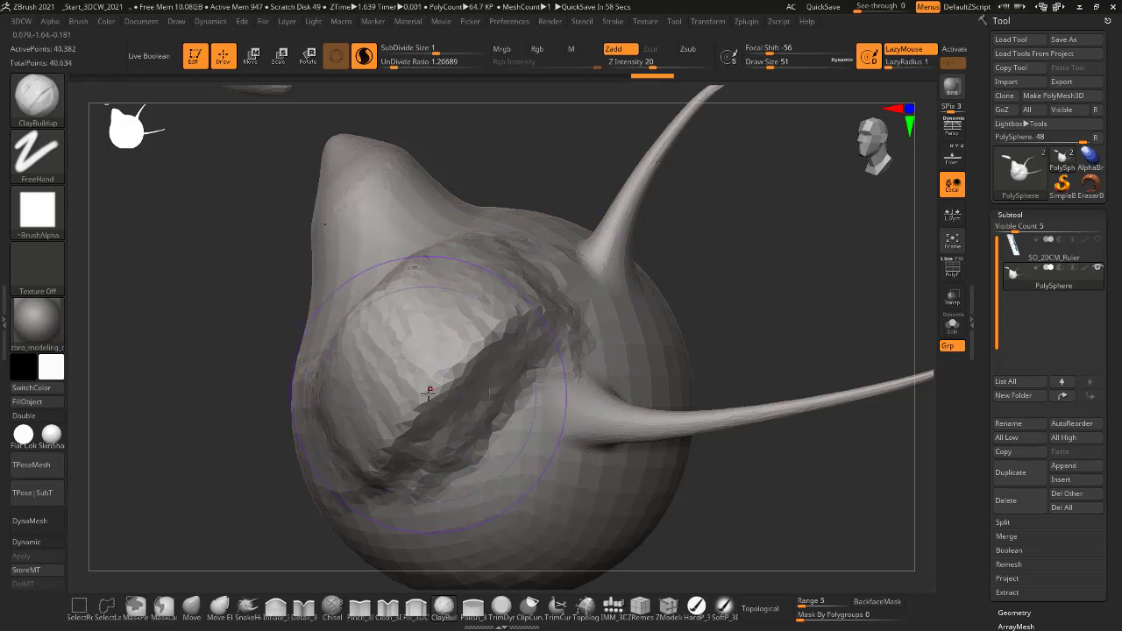
- Reduce the draw size to 18 and add finer ClayBuildup strokes over the broad clay mass on the sphere's front
{"action": "right_click_drag", "start_coordinate": [426, 393], "coordinate": [517, 307], "text": "ctrl"}
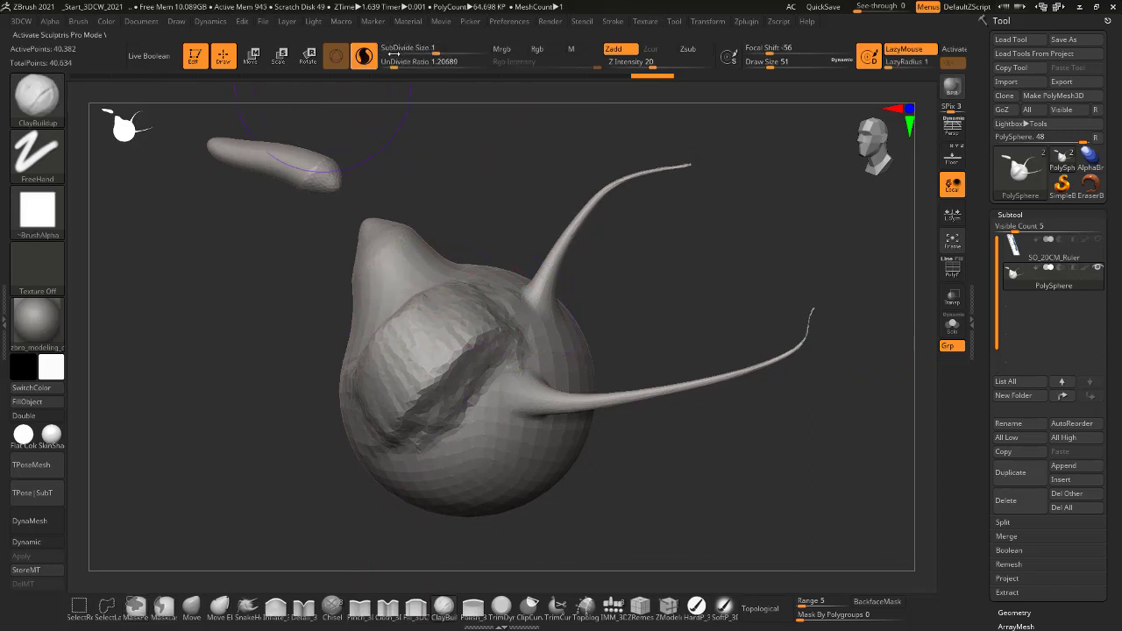
{"action": "key", "text": "s"}
{"action": "left_click_drag", "start_coordinate": [390, 256], "coordinate": [369, 256]}
{"action": "mouse_move", "coordinate": [447, 326]}
{"action": "left_mouse_down"}
{"action": "mouse_move", "coordinate": [419, 363]}
{"action": "mouse_move", "coordinate": [419, 395]}
{"action": "mouse_move", "coordinate": [402, 405]}
{"action": "mouse_move", "coordinate": [403, 375]}
{"action": "mouse_move", "coordinate": [388, 363]}
{"action": "mouse_move", "coordinate": [430, 306]}
{"action": "mouse_move", "coordinate": [381, 325]}
{"action": "mouse_move", "coordinate": [473, 368]}
{"action": "left_mouse_up"}
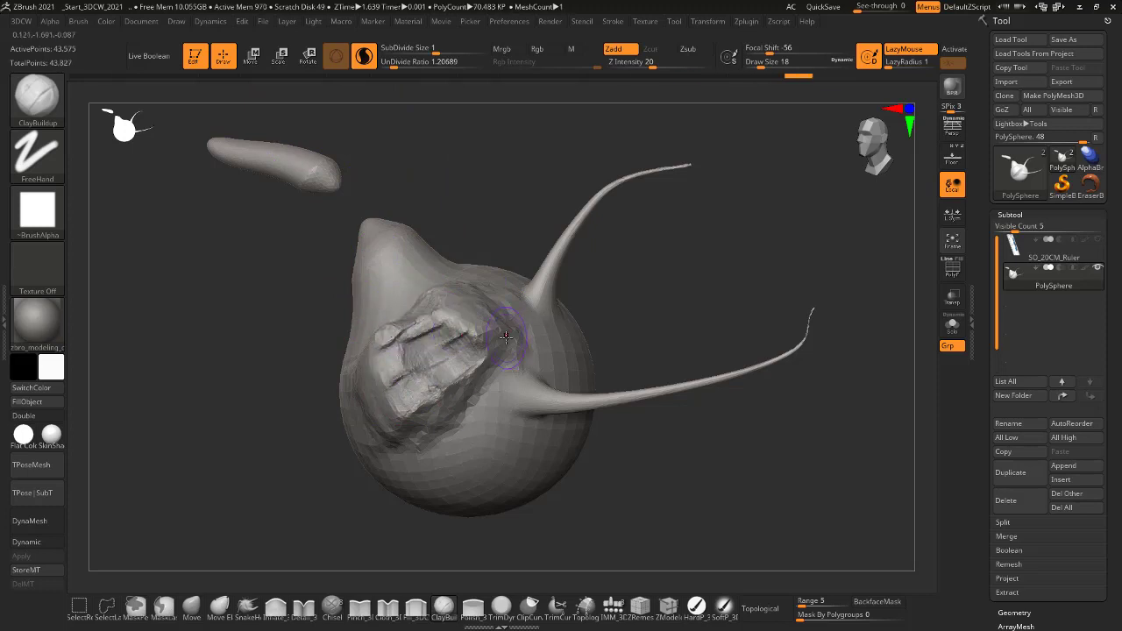